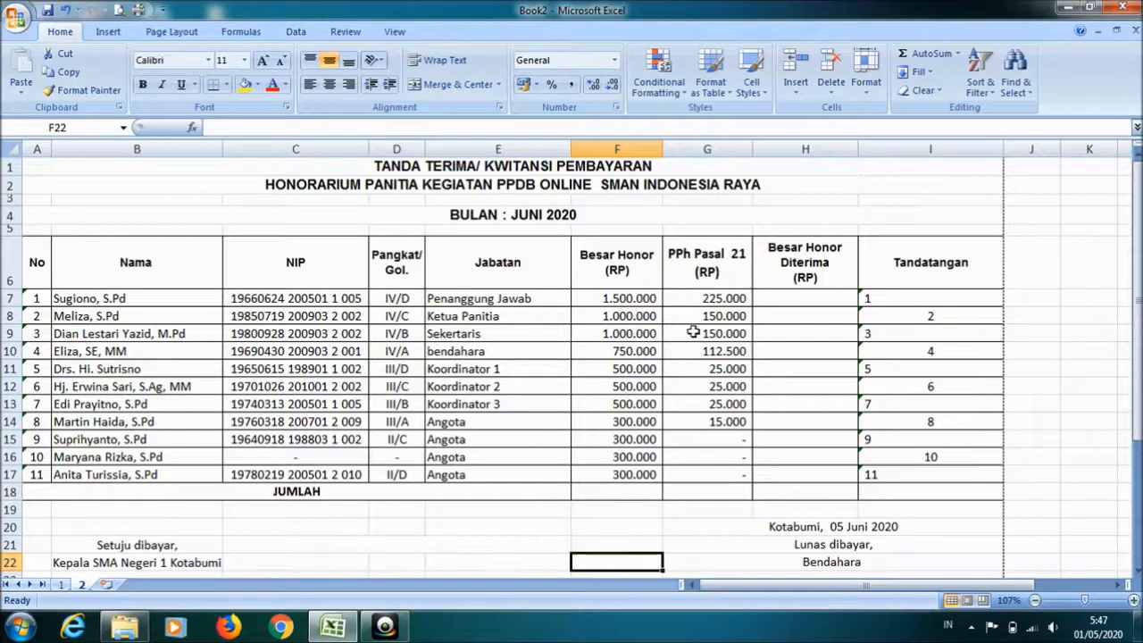
Step: Clear the existing contents of the PPh Pasal 21 column, cells G7 to G17
drag(706, 298, 714, 422)
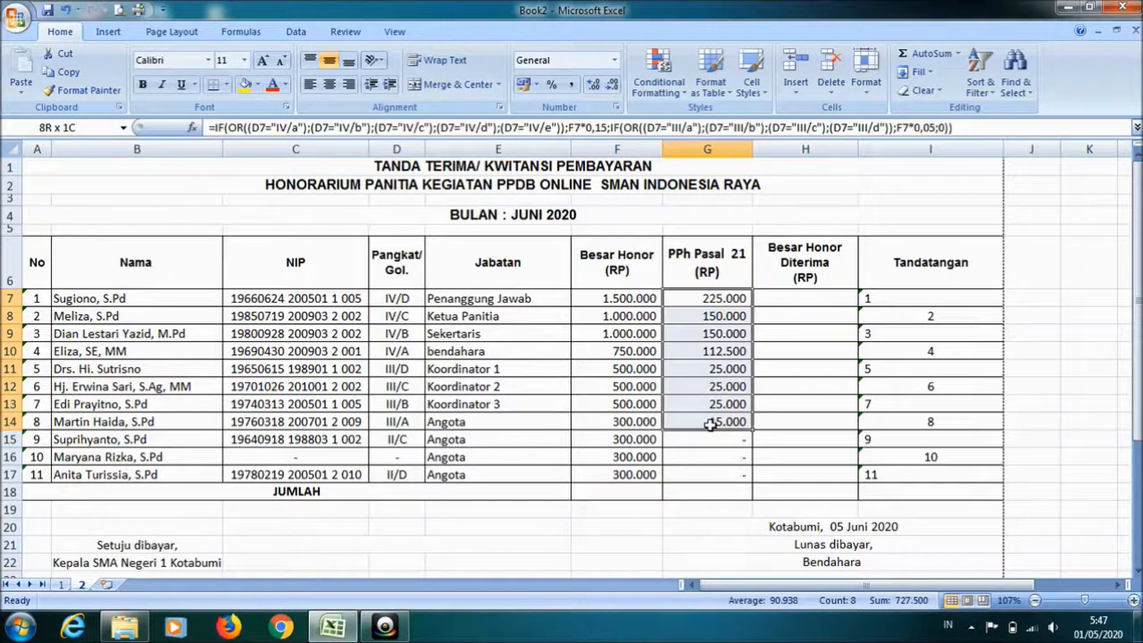
key(Delete)
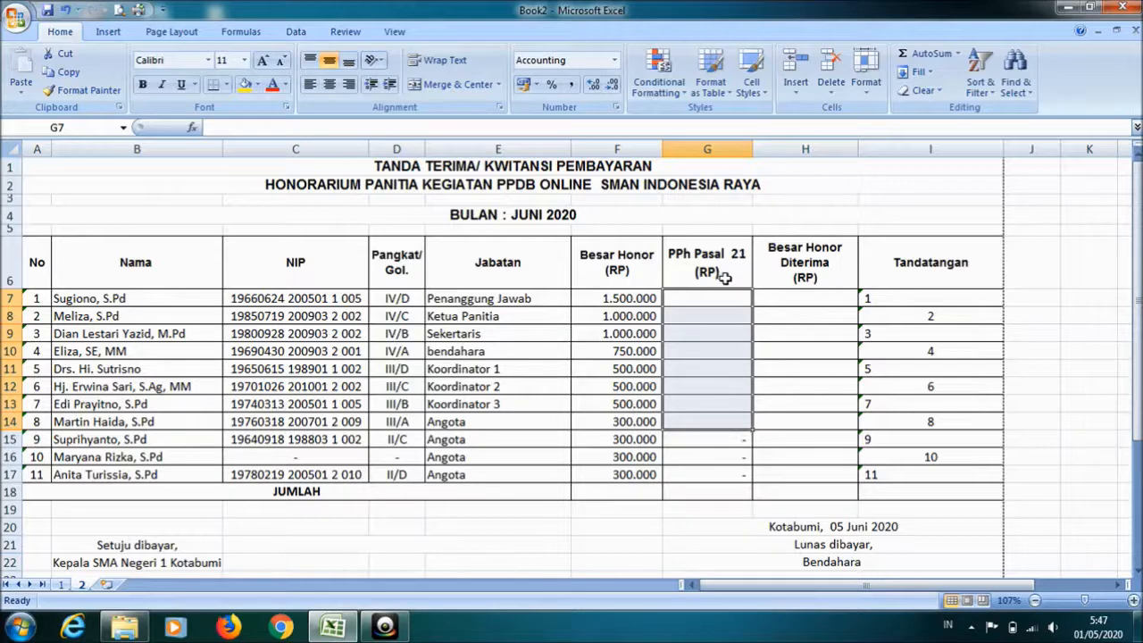
click(822, 353)
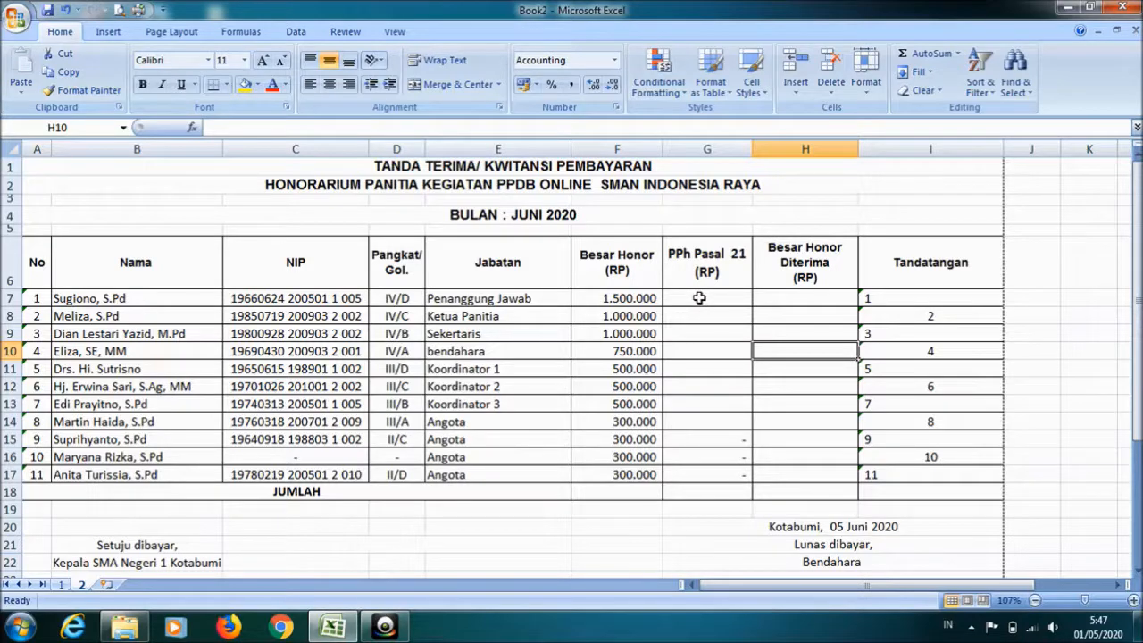
drag(717, 439, 713, 472)
right_click(713, 473)
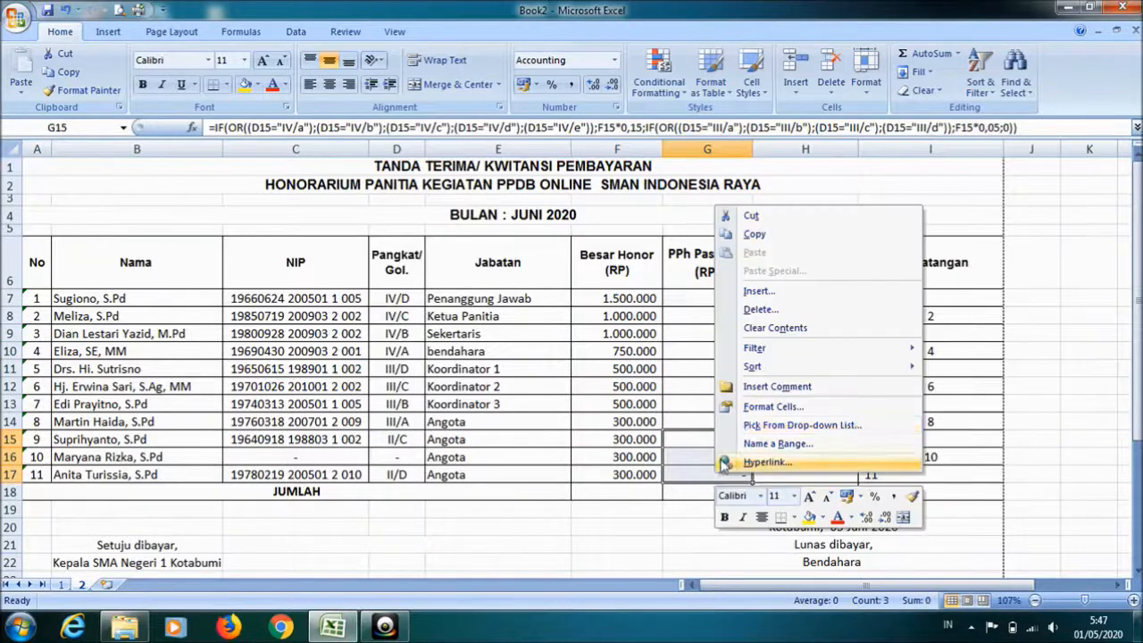
click(772, 328)
click(708, 386)
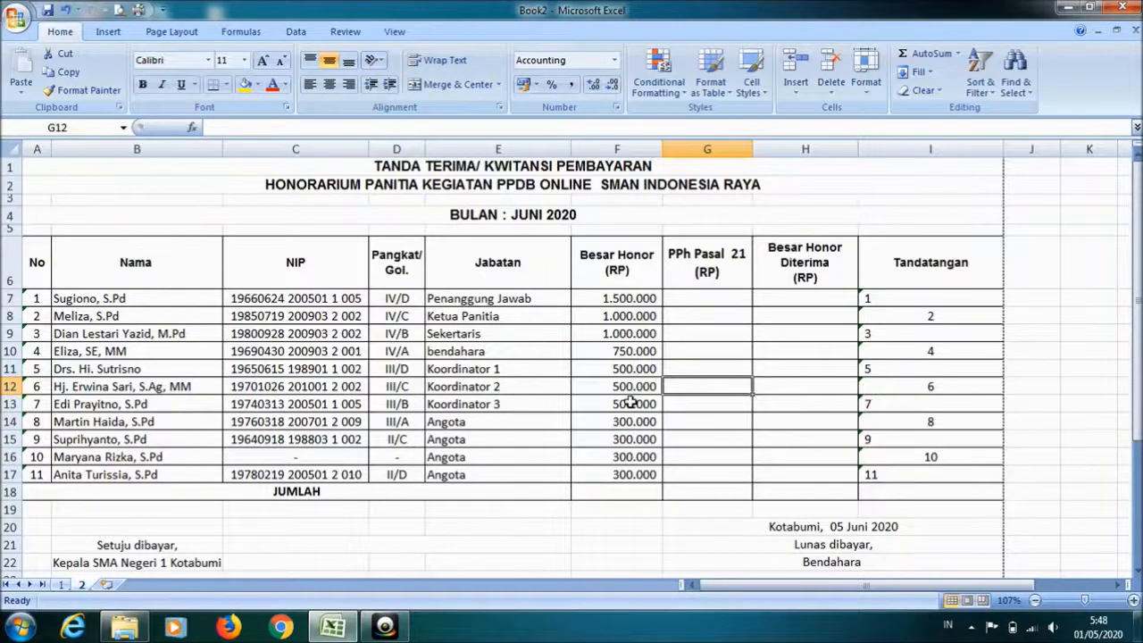
Step: Begin a formula in cell G7 with =IF(OR((D7, referencing the first person's rank
scroll(631, 402, down, 2)
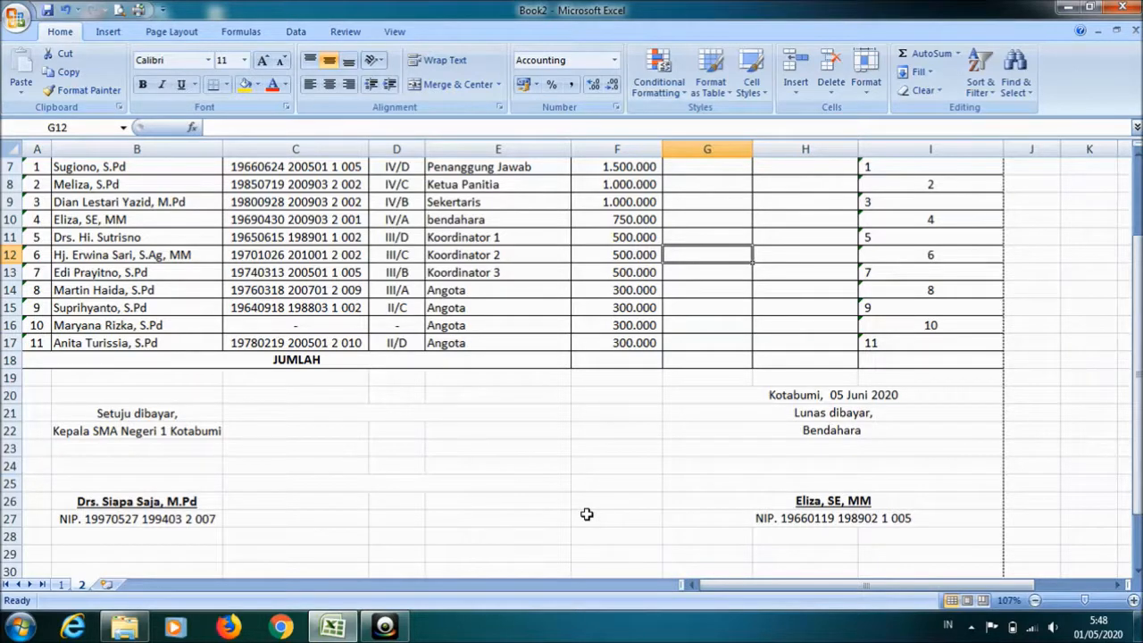
scroll(587, 514, up, 2)
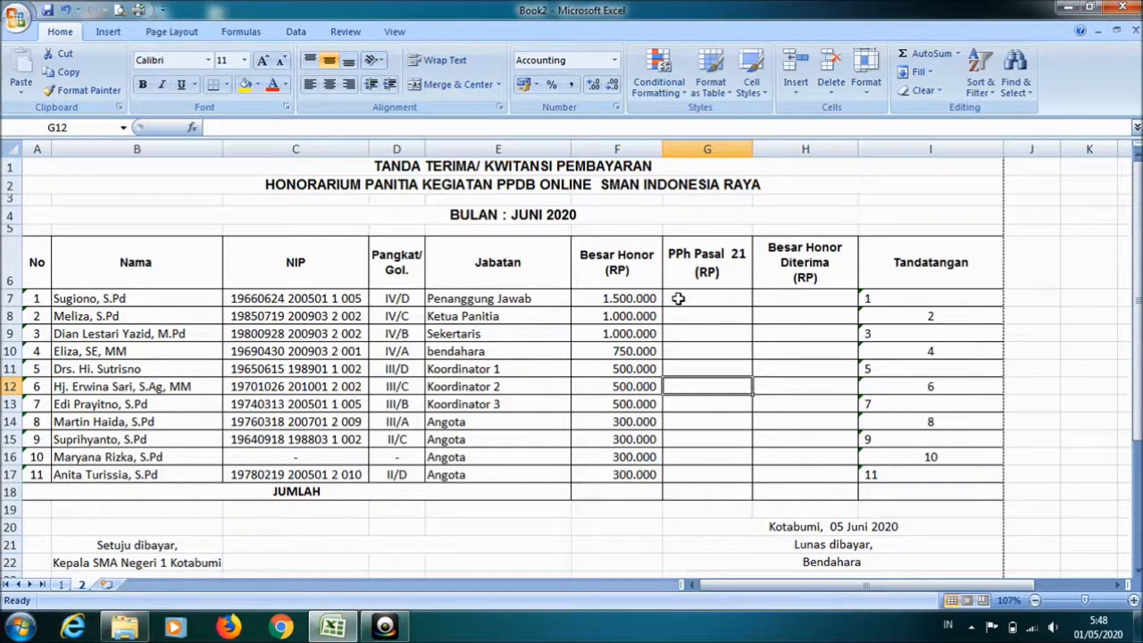
click(679, 300)
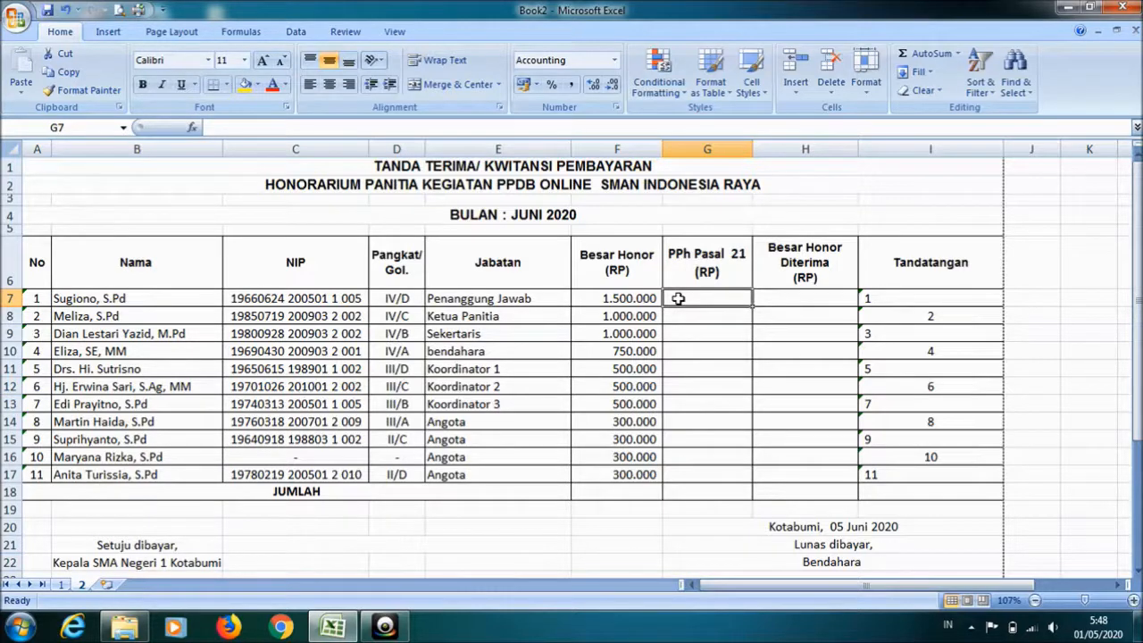
text(=)
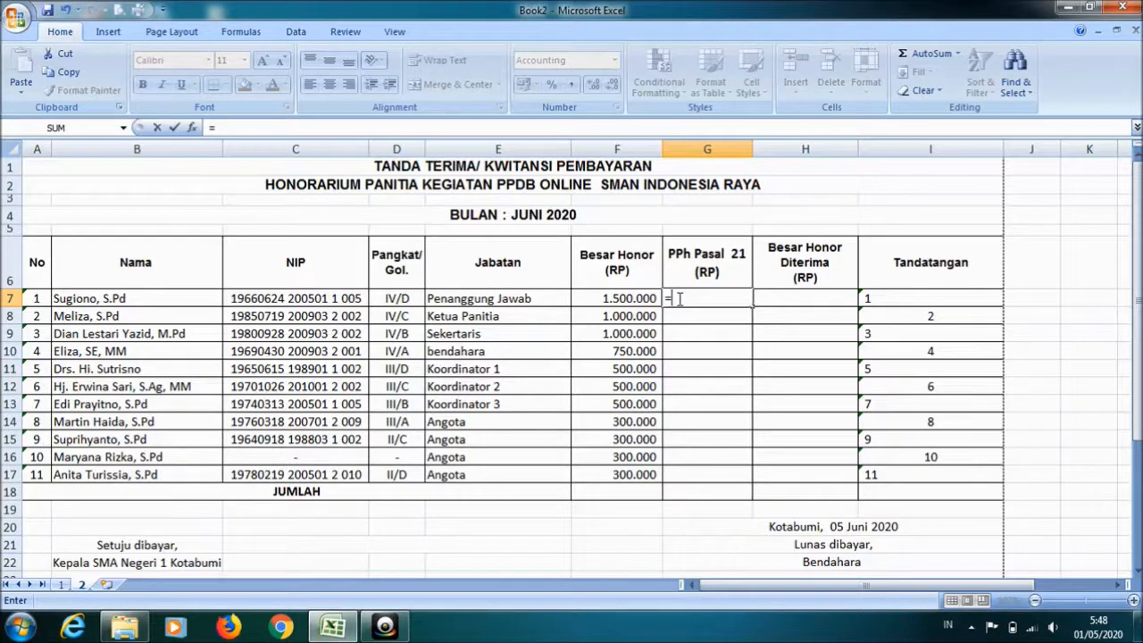
text(I)
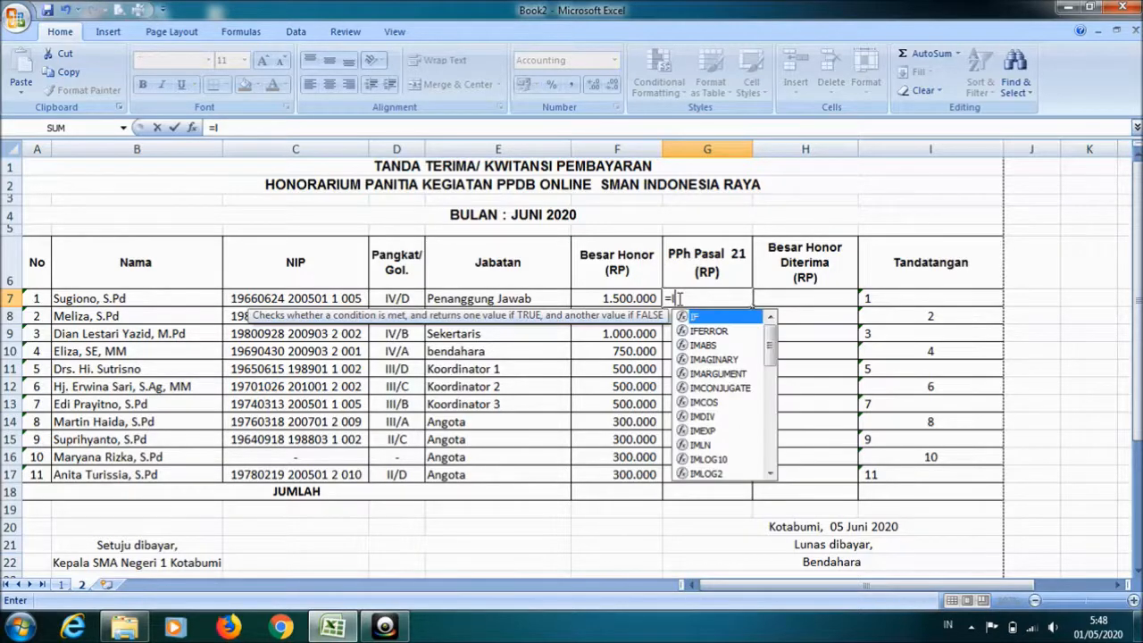
text(F)
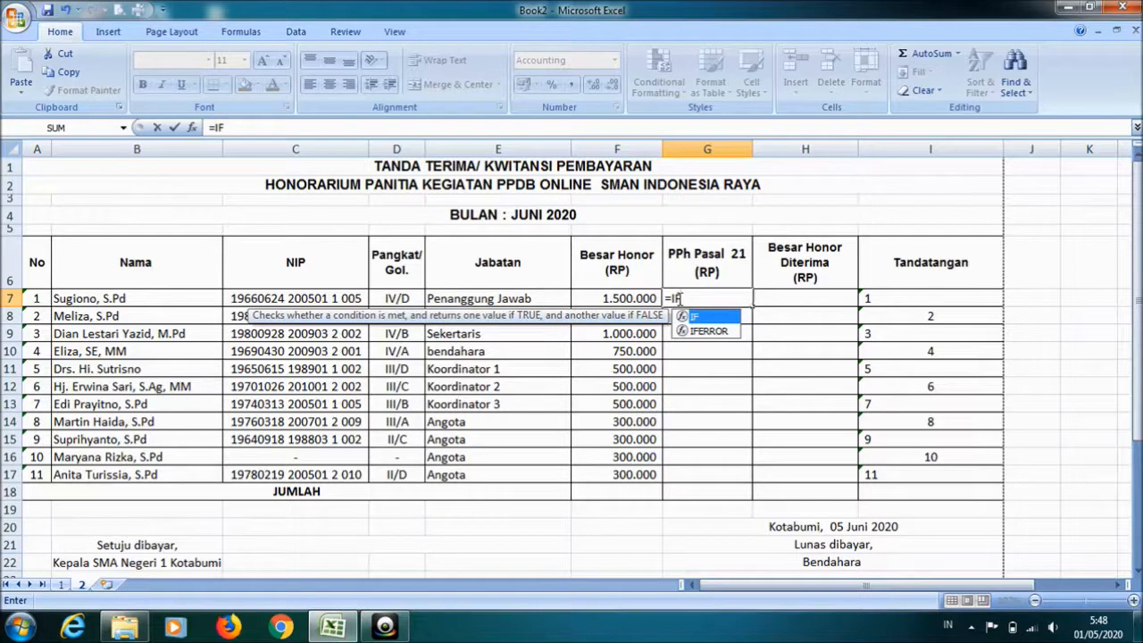
text(()
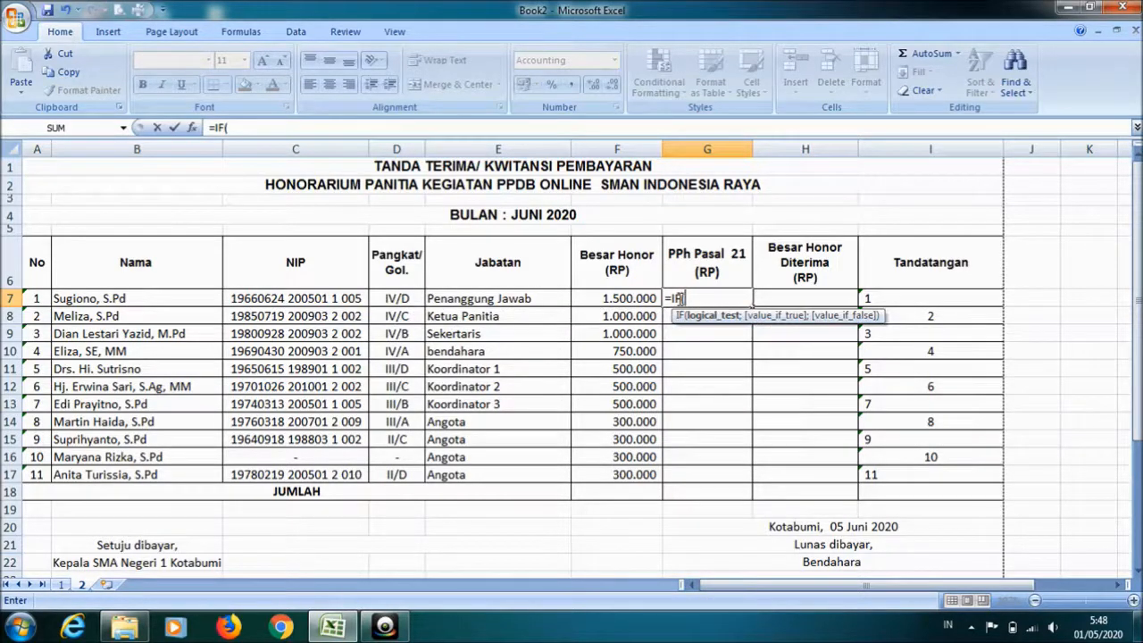
text(OR)
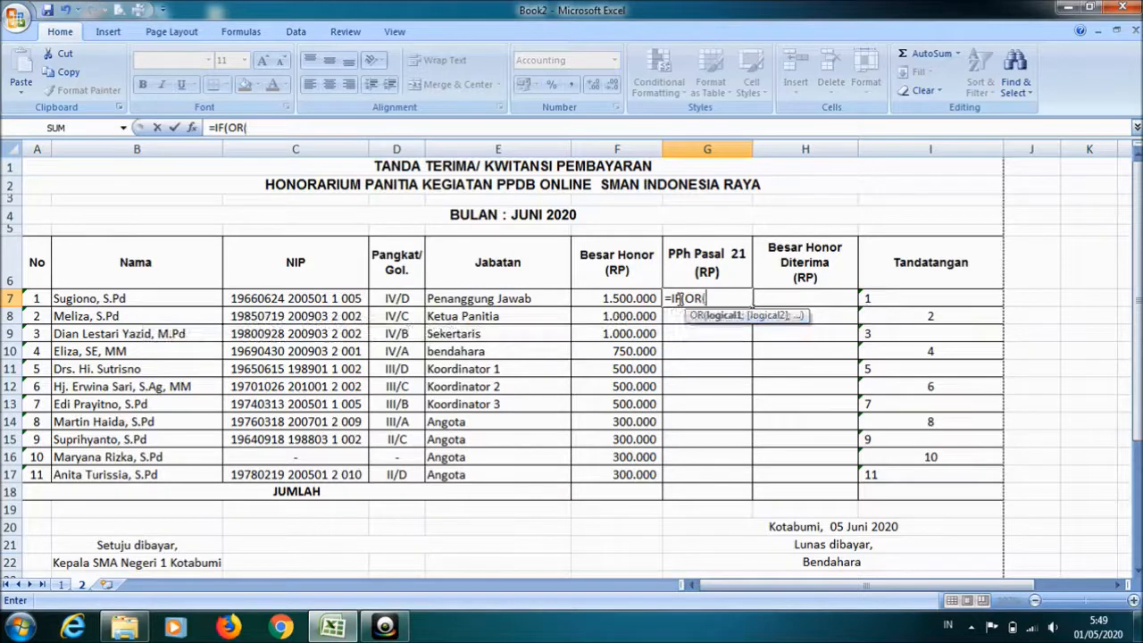
text((()
click(399, 298)
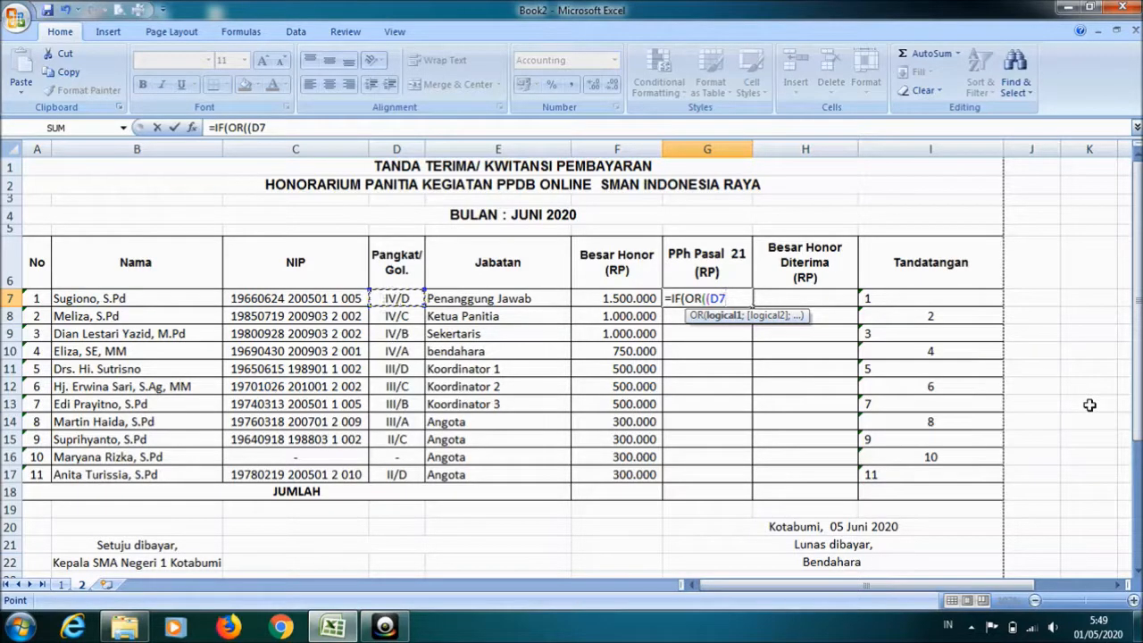
Step: Complete the first OR condition in G7 as (D7="IV/E") followed by a semicolon
text(=)
text("IV/E")
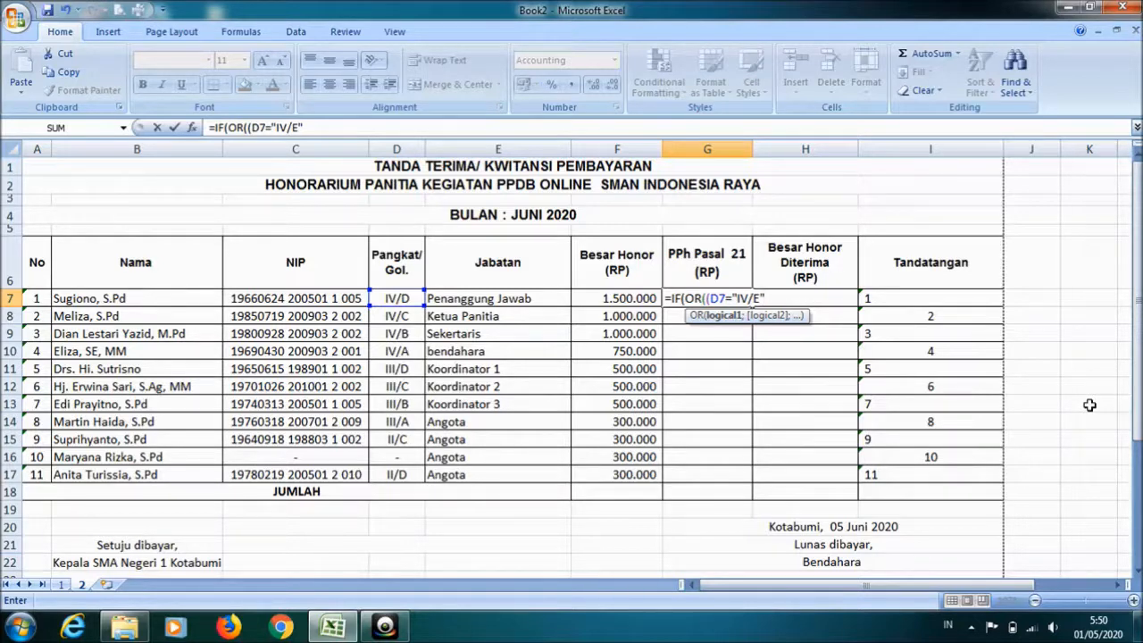
text(;)
key(BackSpace)
text();)
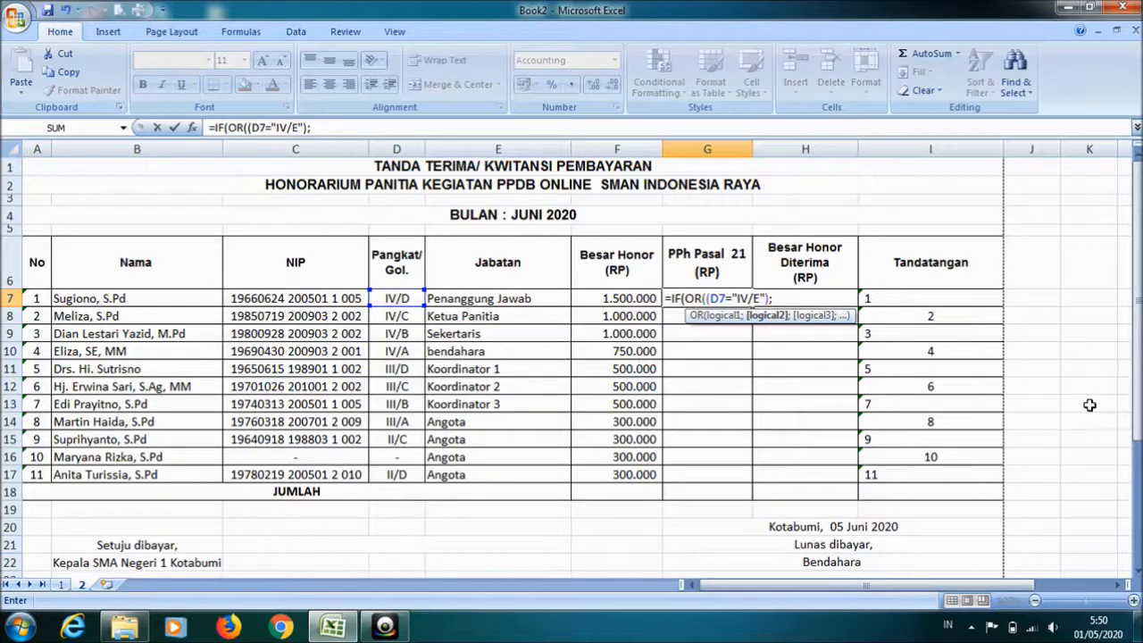
Step: Start a second OR condition with (D7="IV/A and change the rank in the first condition to IV/A
text((D)
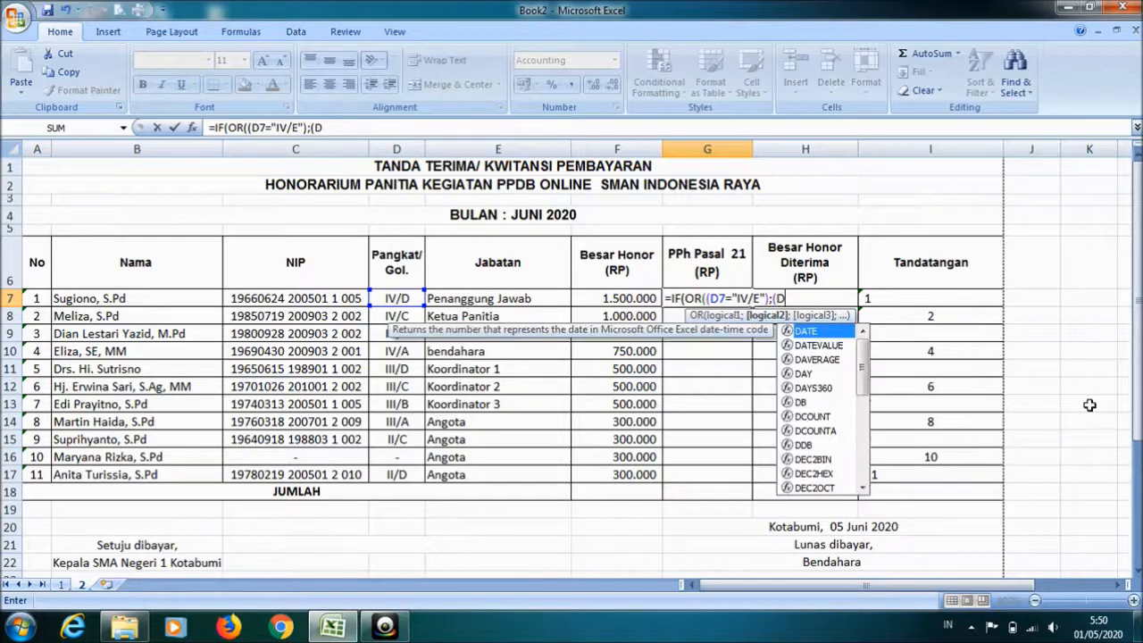
text(7)
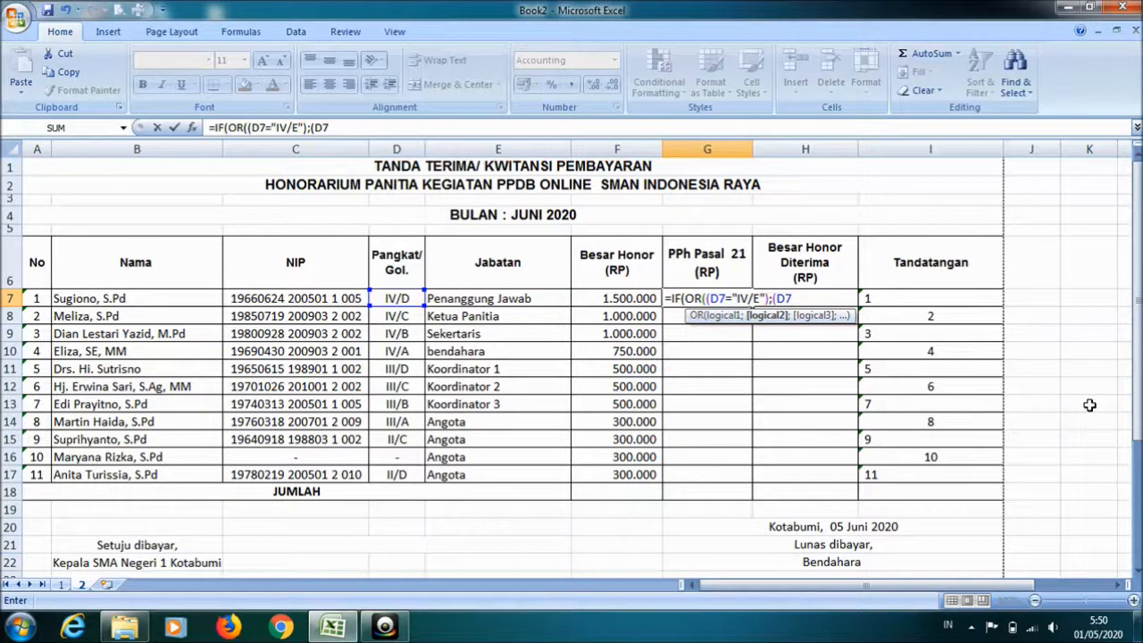
text(="IV/A)
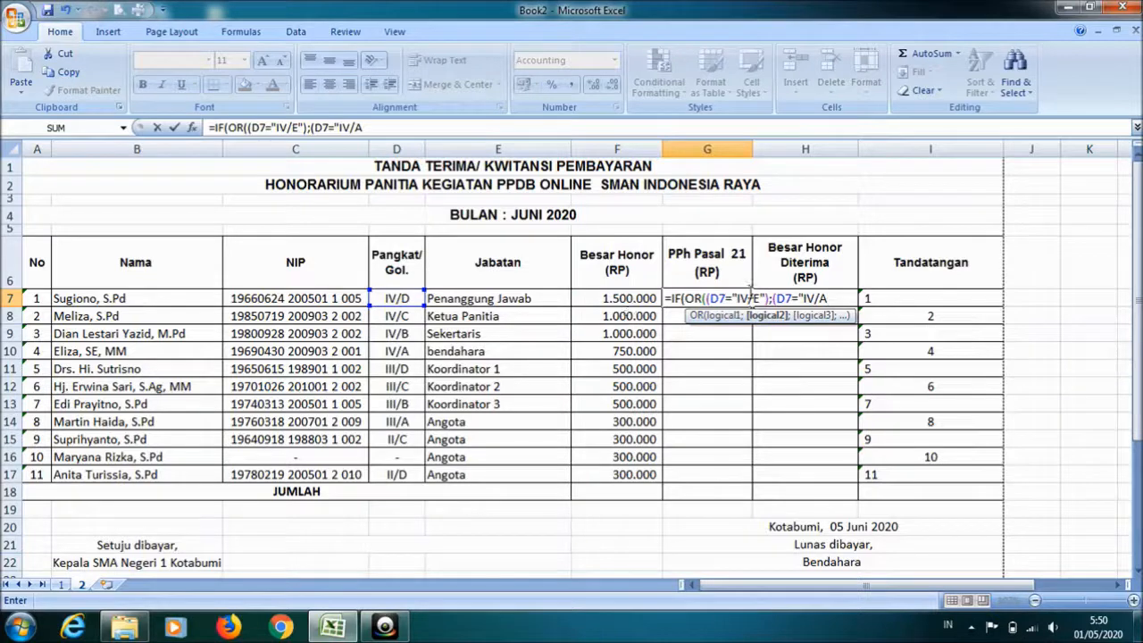
click(758, 298)
key(BackSpace)
text(A)
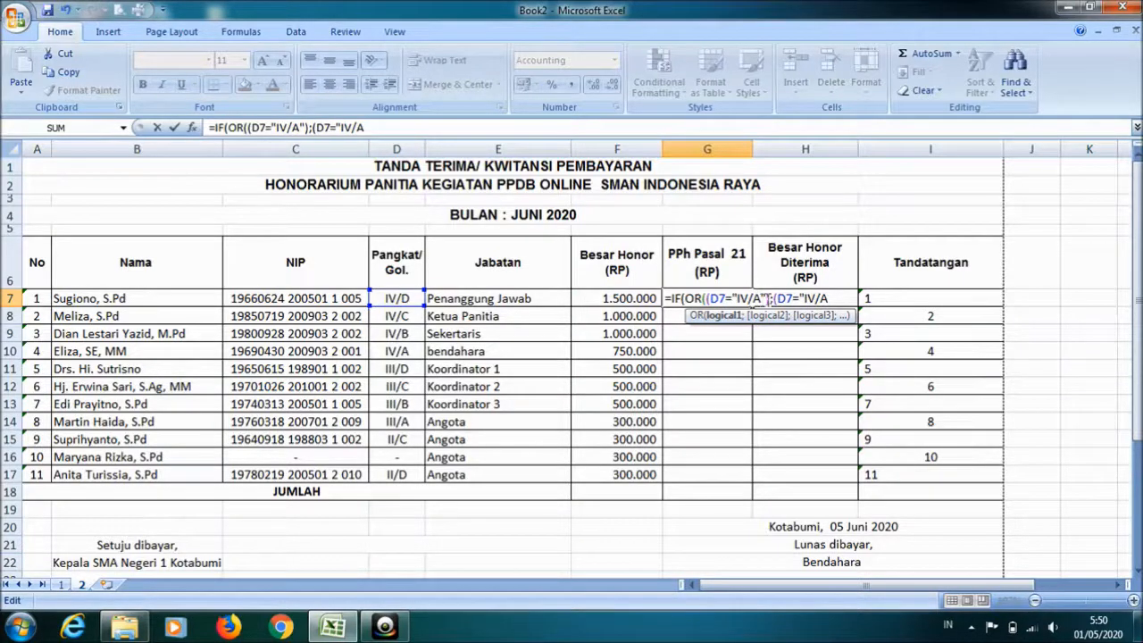
Step: Change the second condition to (D7="IV/B"); and add a third condition (D7="IV/C"); to the OR
click(826, 300)
key(BackSpace)
text(B")
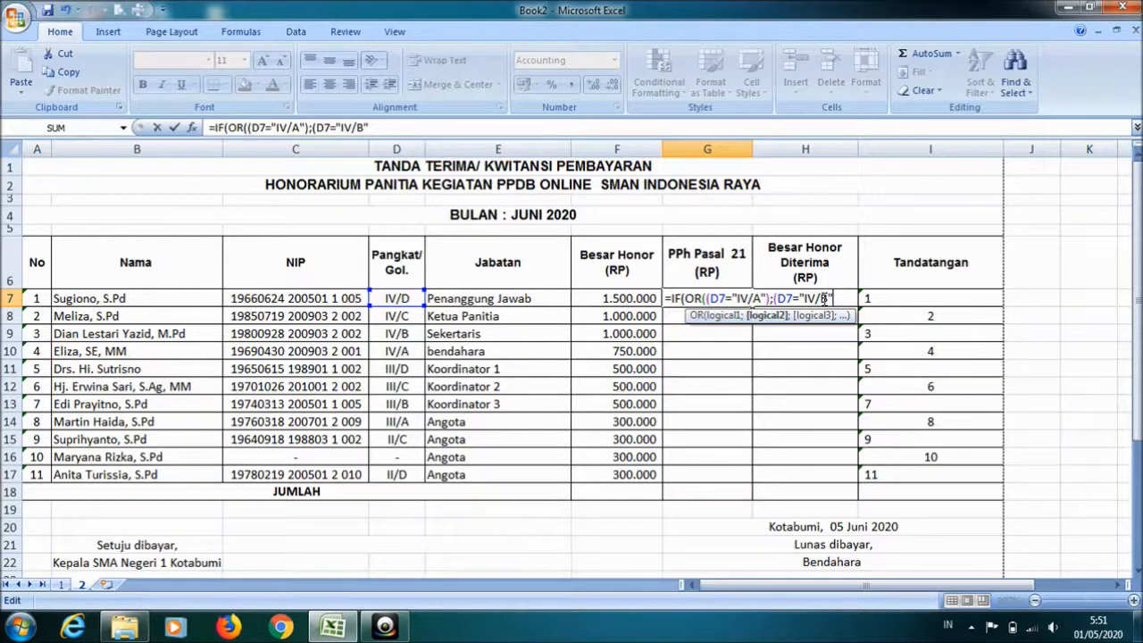
text();)
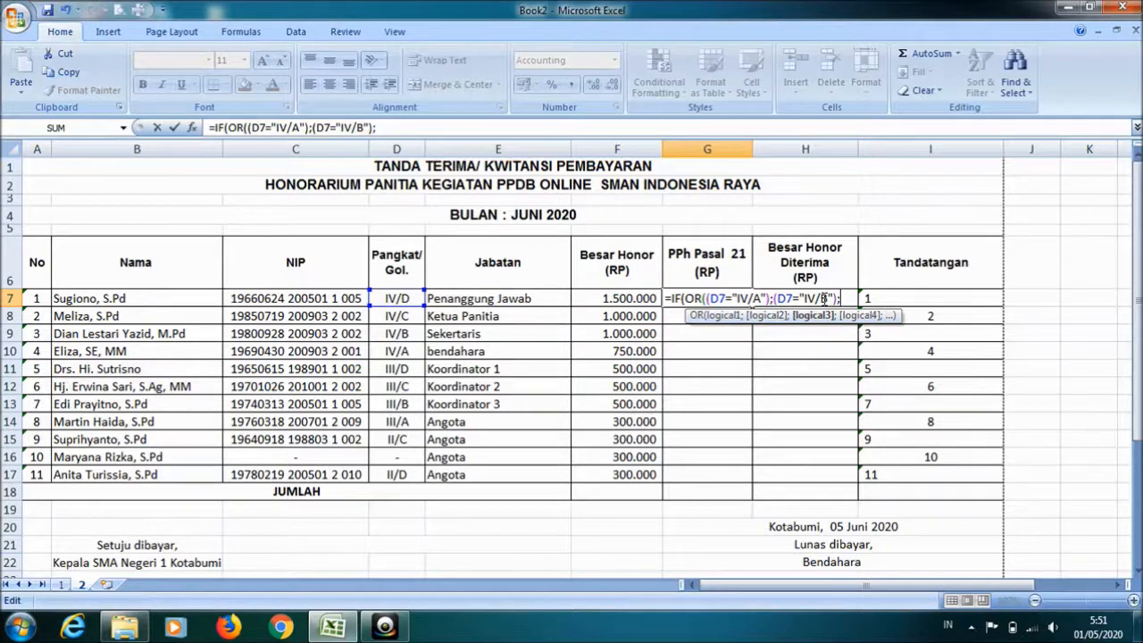
text((D7)
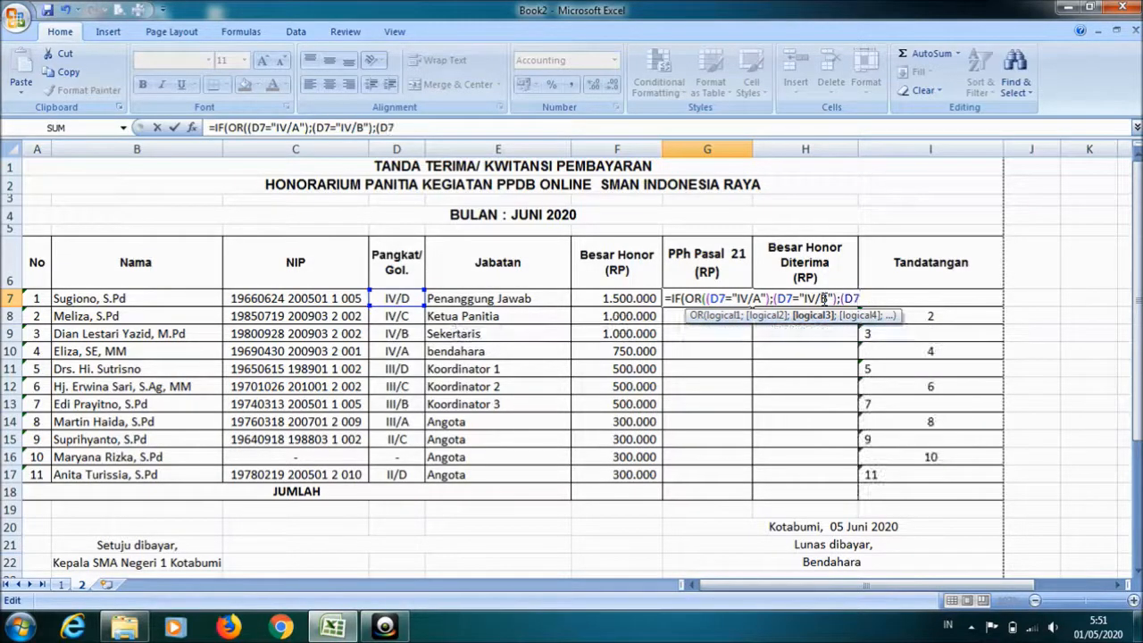
text(="IV/C)
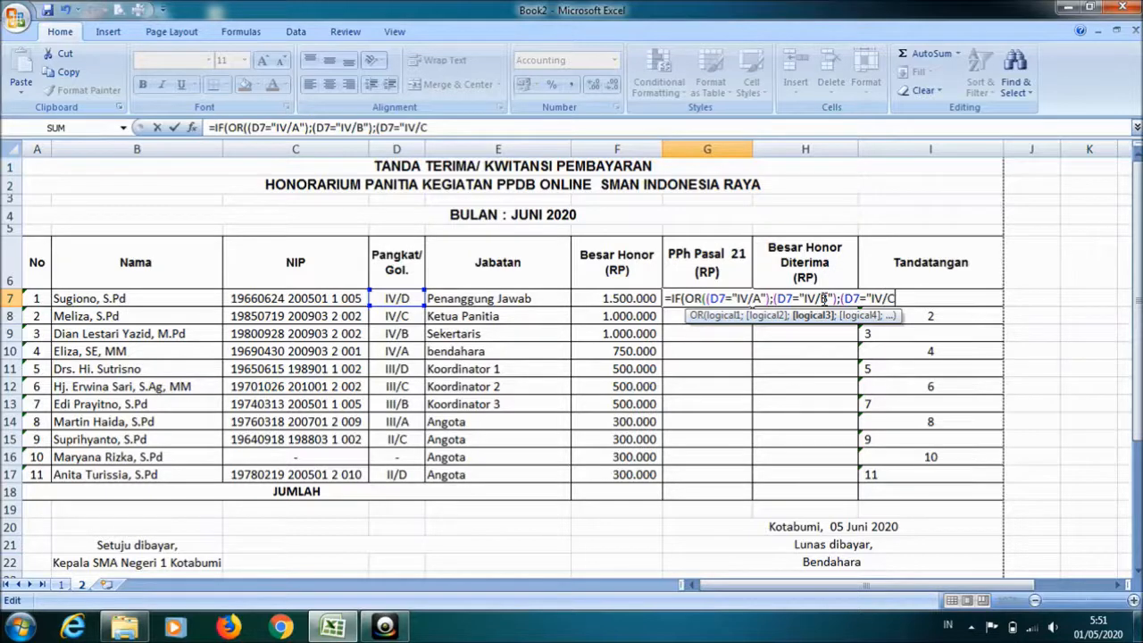
text(");)
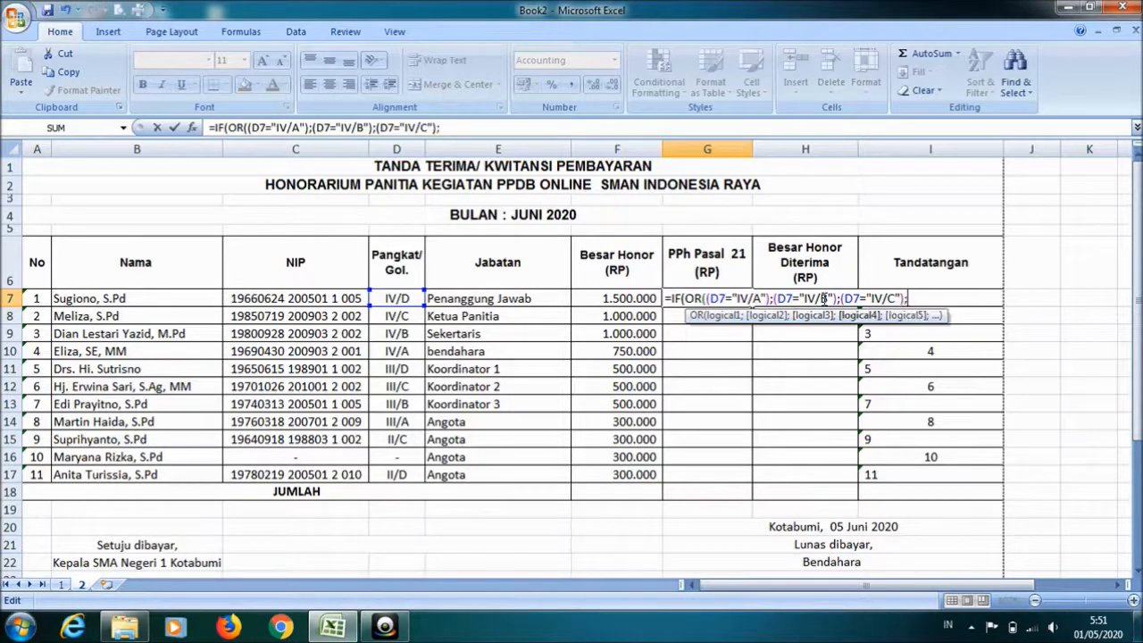
Step: Add a fourth OR condition (D7="IV/D"); and open the parenthesis of a fifth one
text((D7="IV)
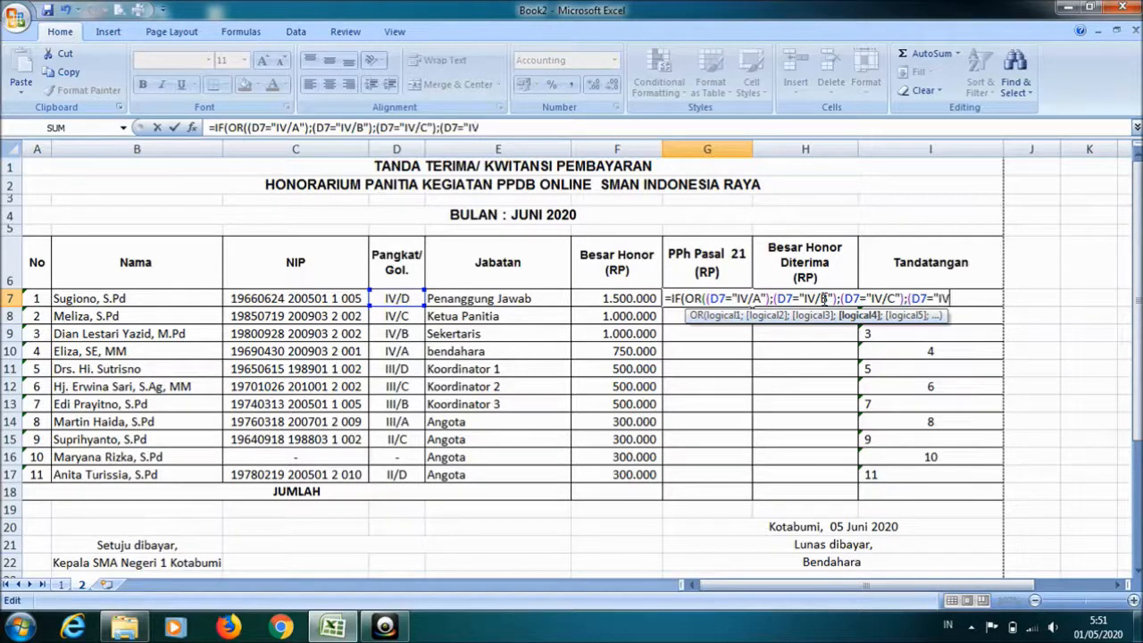
text(/B");)
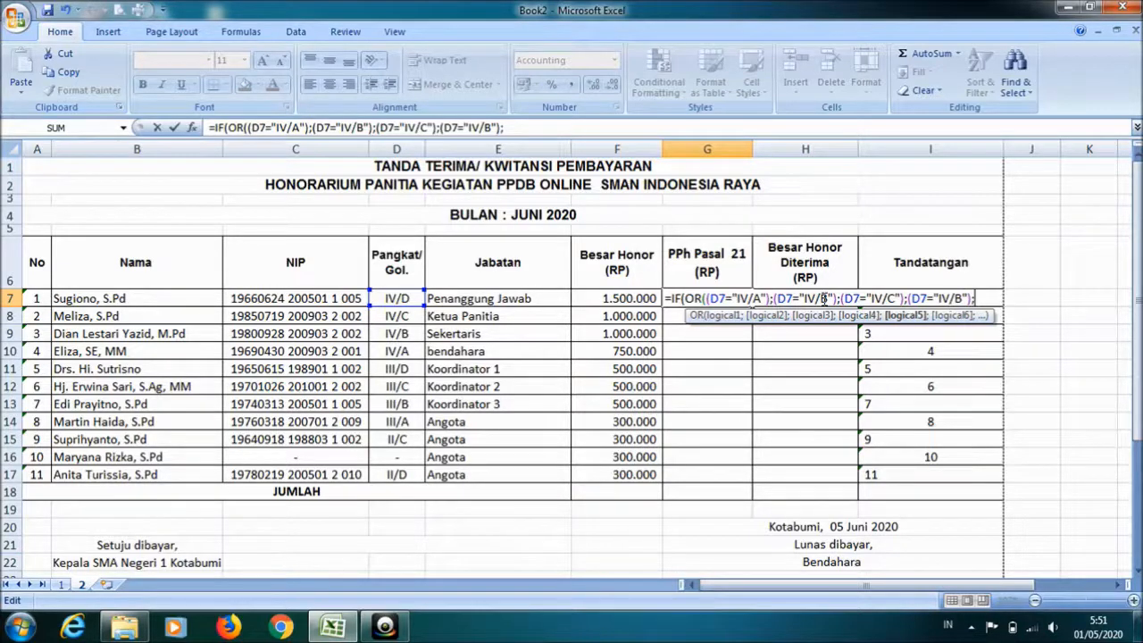
text(()
click(962, 298)
key(BackSpace)
text(D)
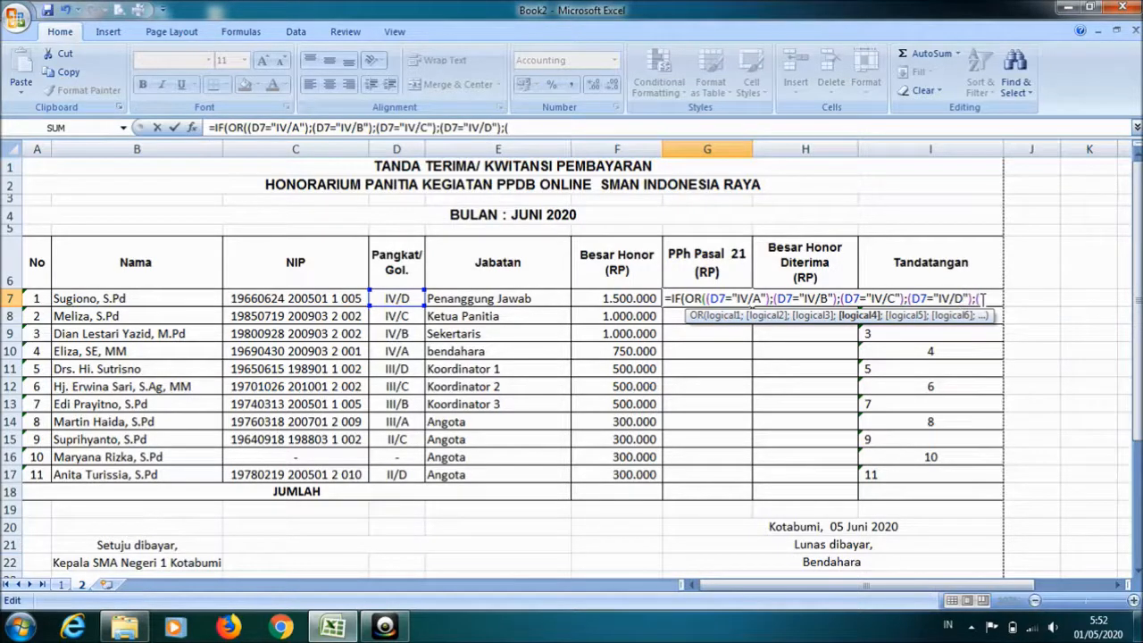
Step: Complete the fifth condition as (D7="IV/E") at the formula's end and close the OR function
click(983, 298)
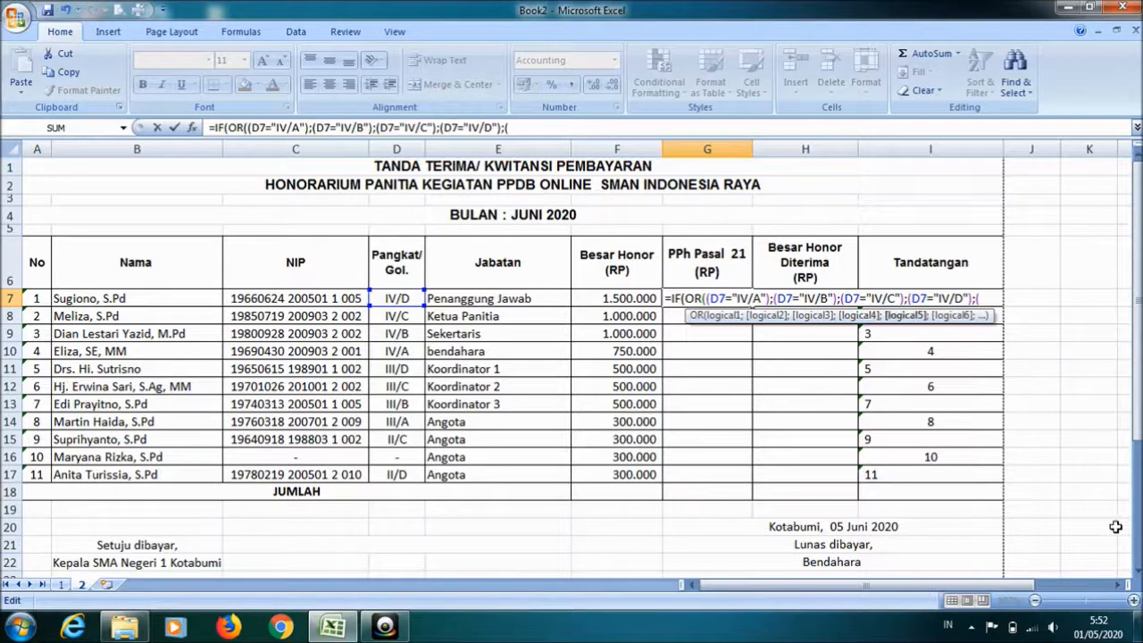
text(D)
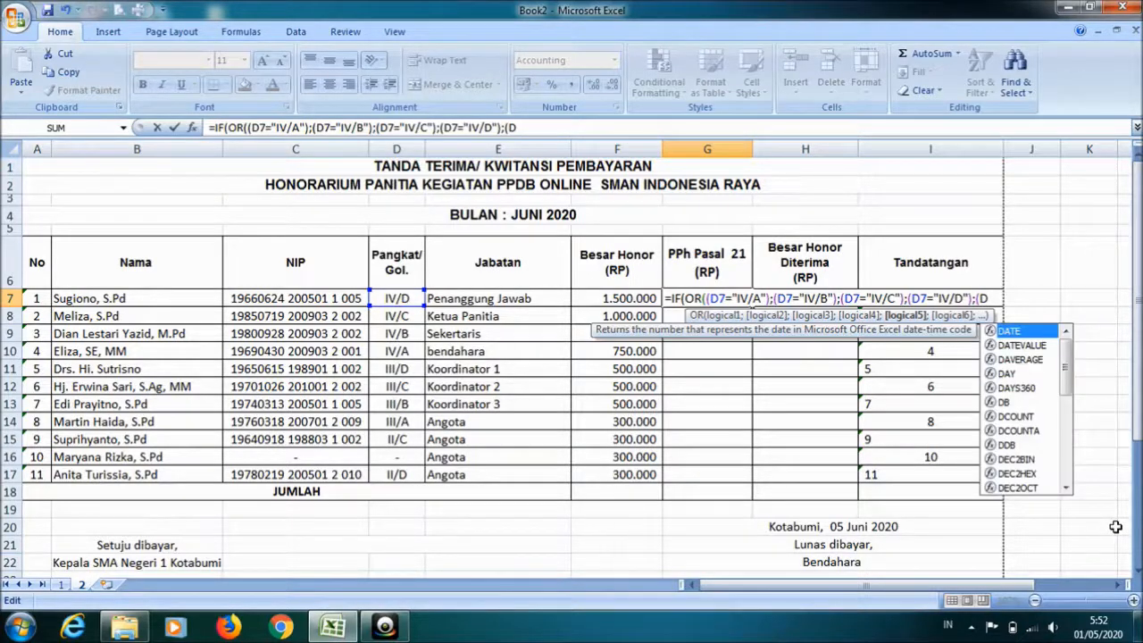
text(7)
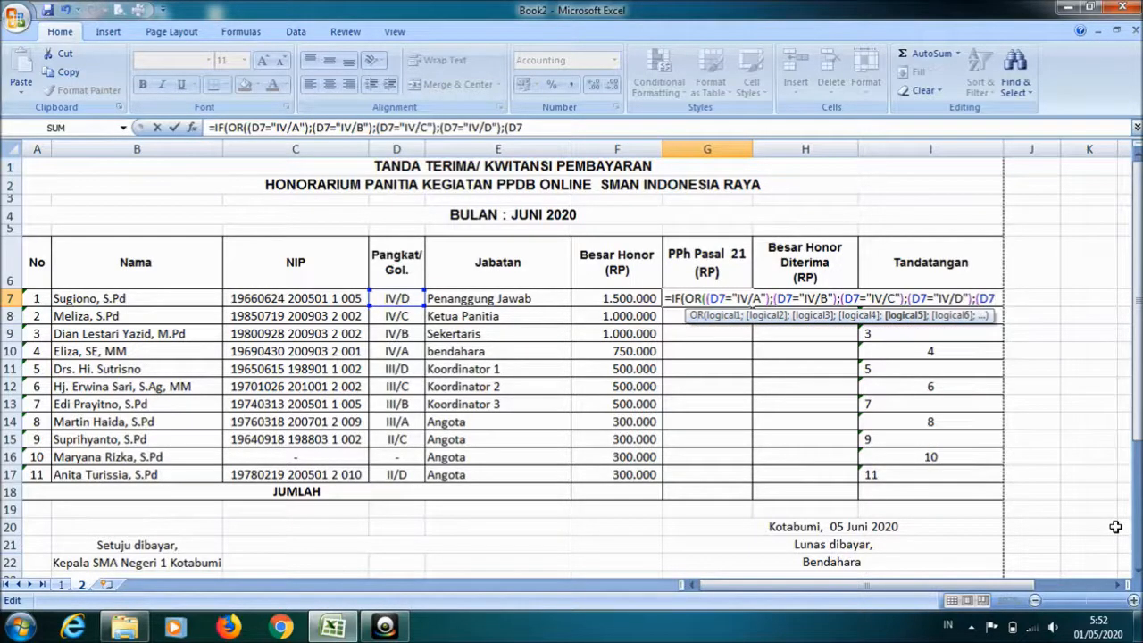
text(="I)
text(V/E"))
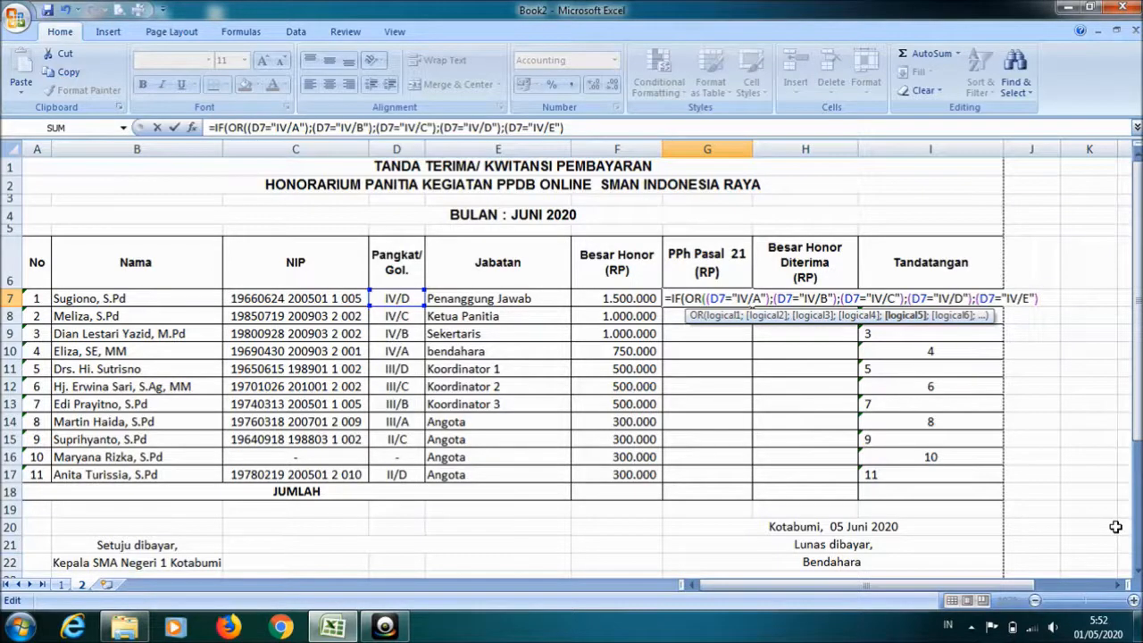
text())
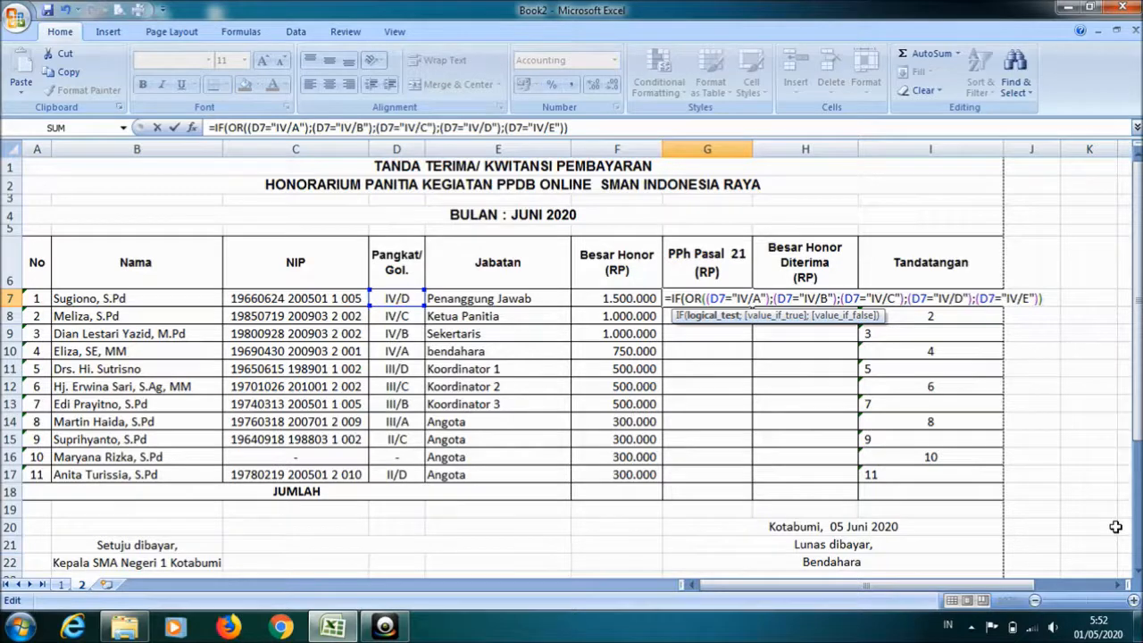
Step: Set the IF function's value for the rank IV conditions to F7*0,15 and move on to its false argument
text(;)
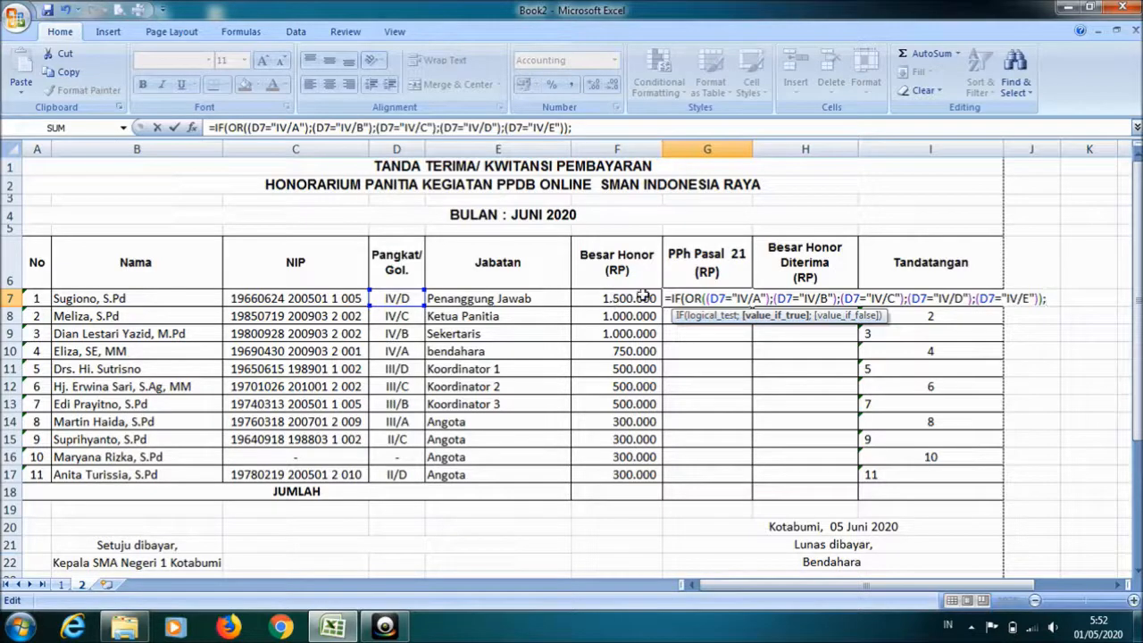
click(616, 297)
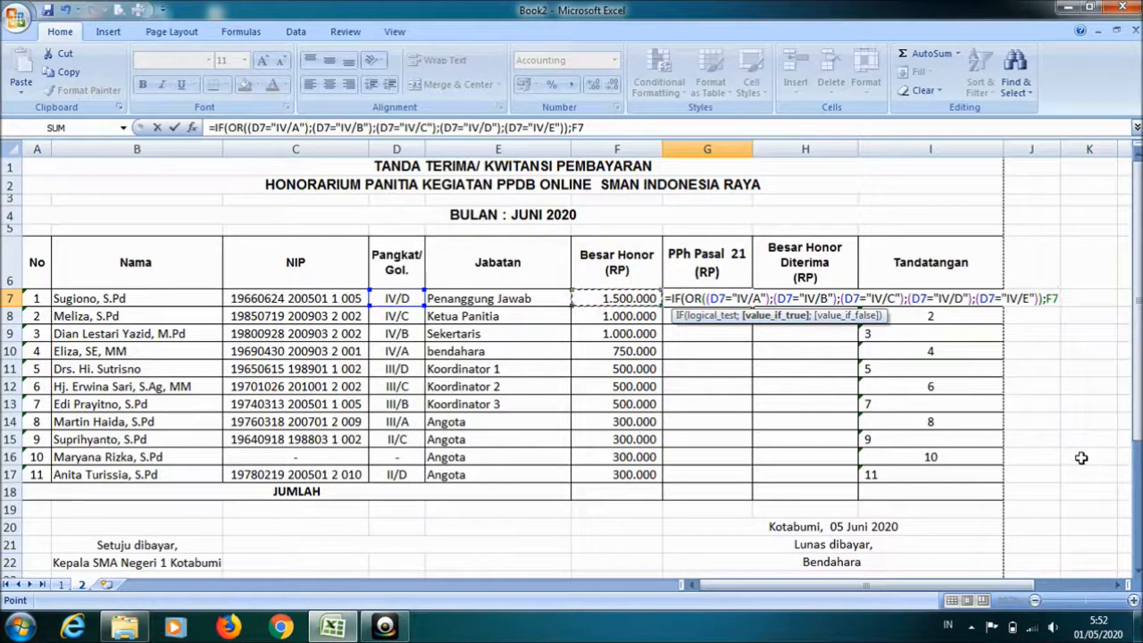
text(*)
text(0,15)
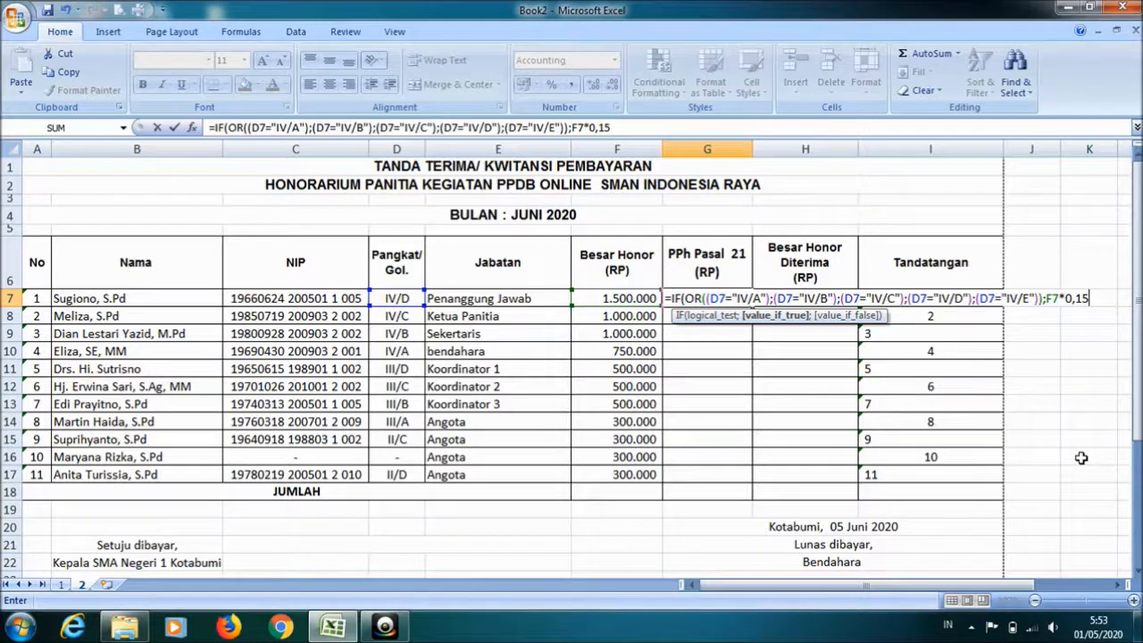
text(;)
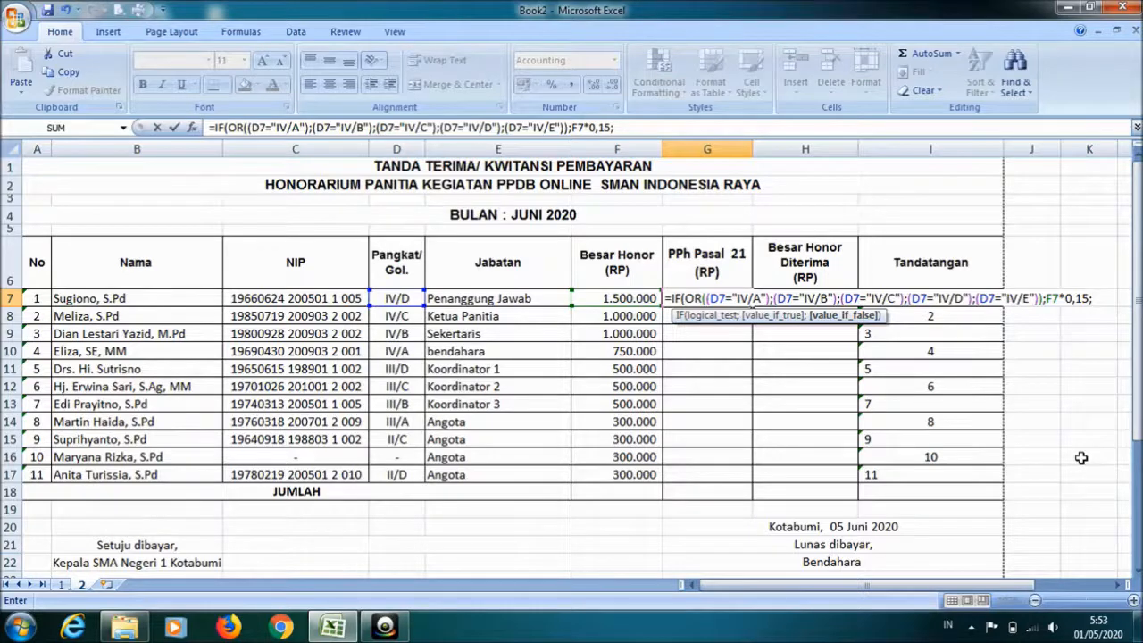
Step: Nest IF(OR( as the false argument and enter its first condition (D7="III/A")
text(IF)
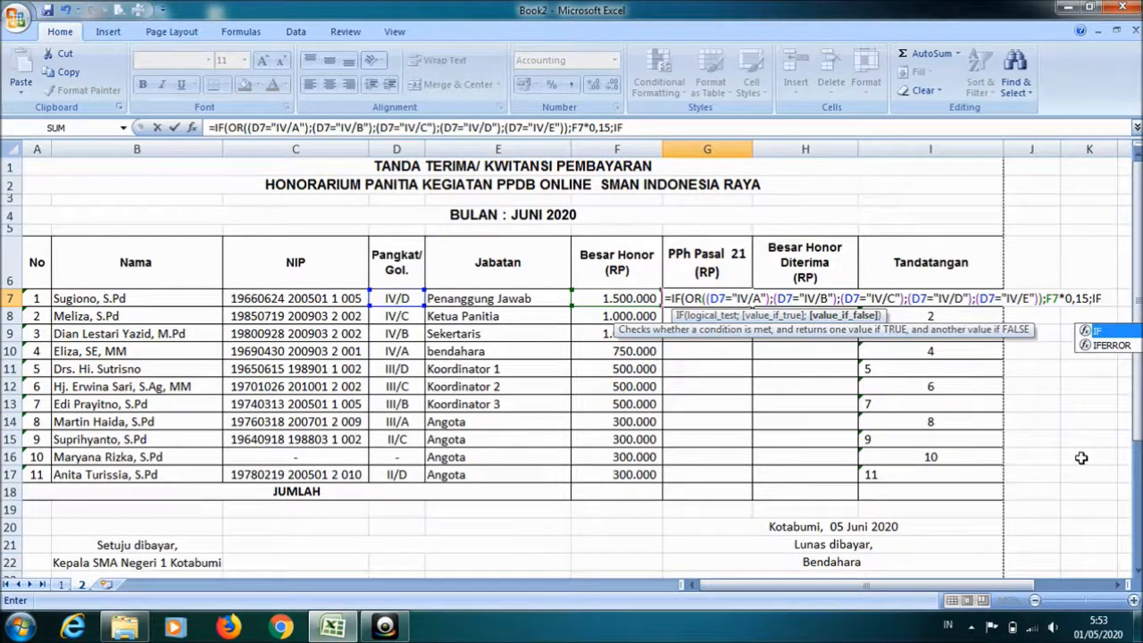
text(()
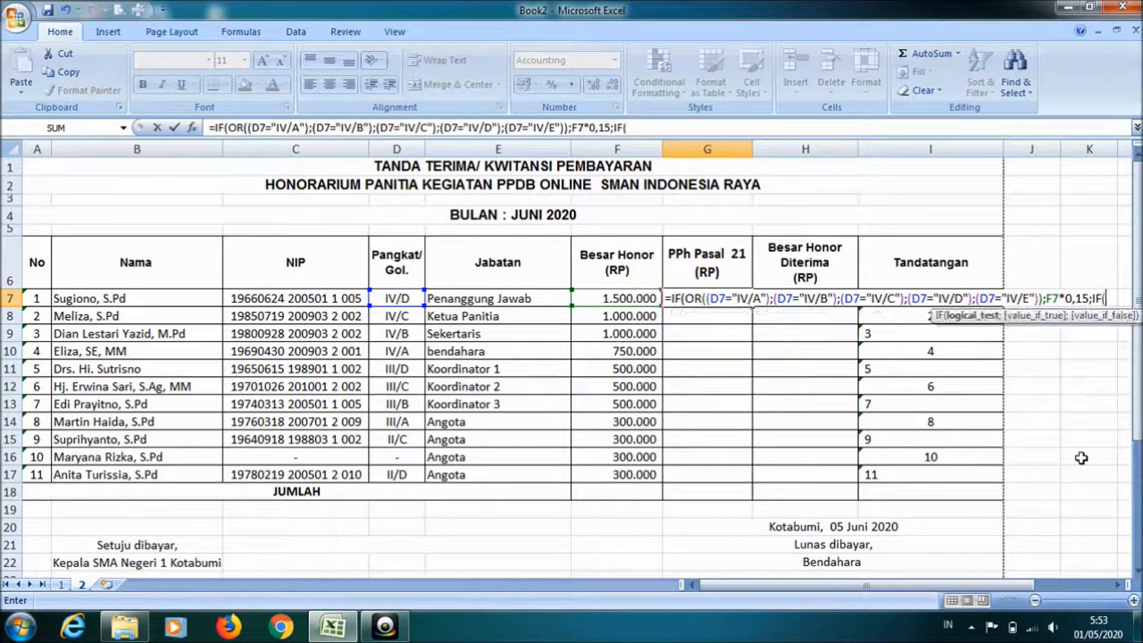
text(OR)
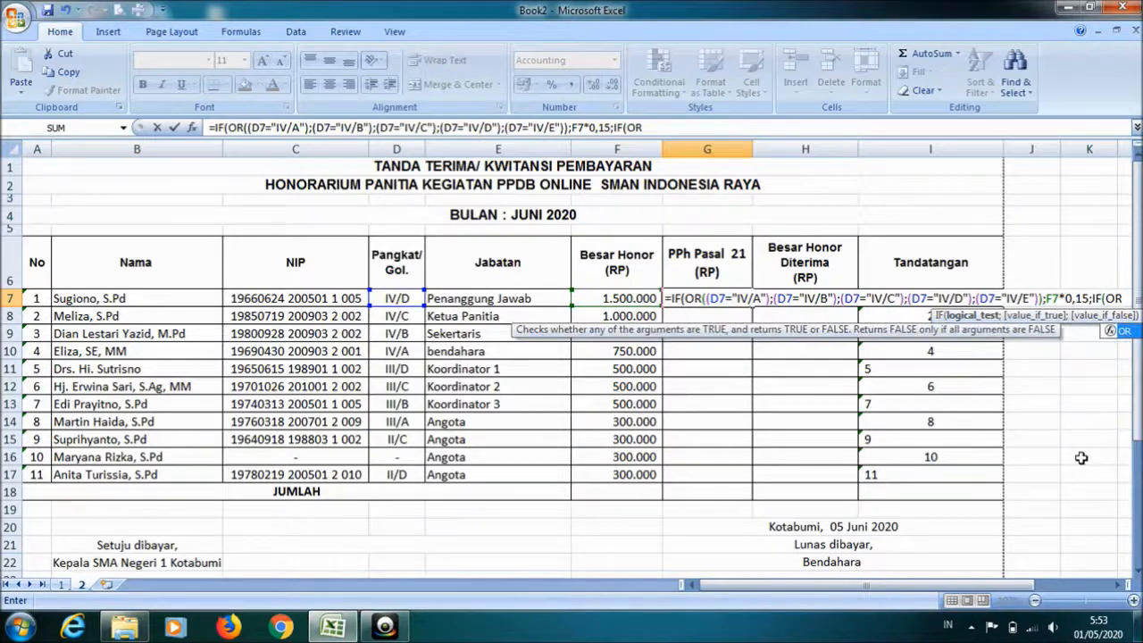
text(()
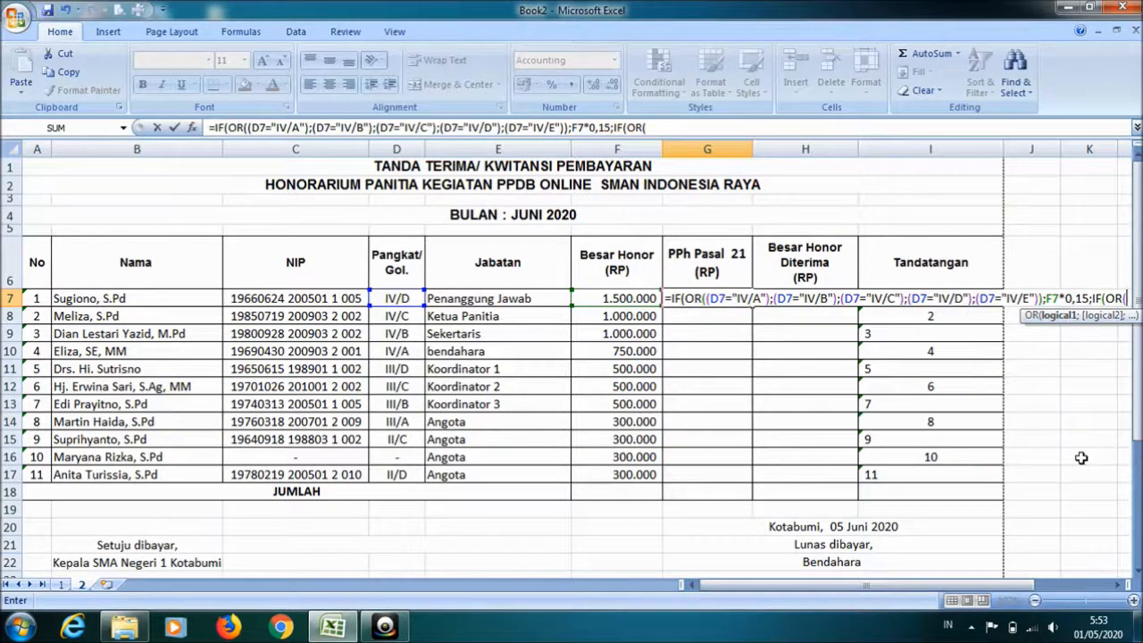
text((D7)
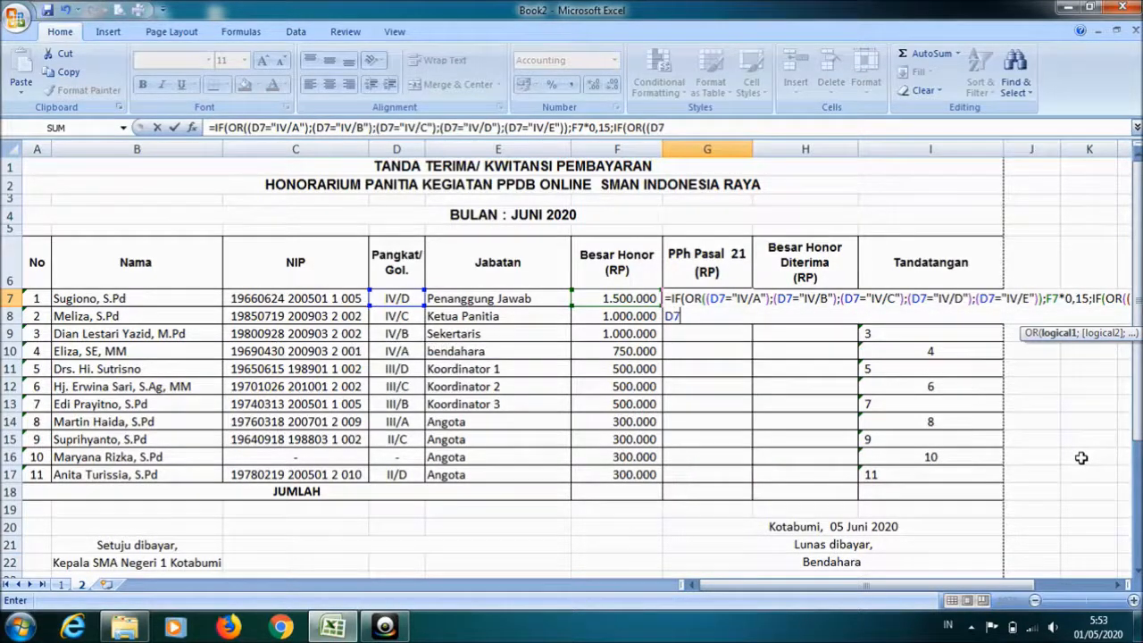
text(="III/A"))
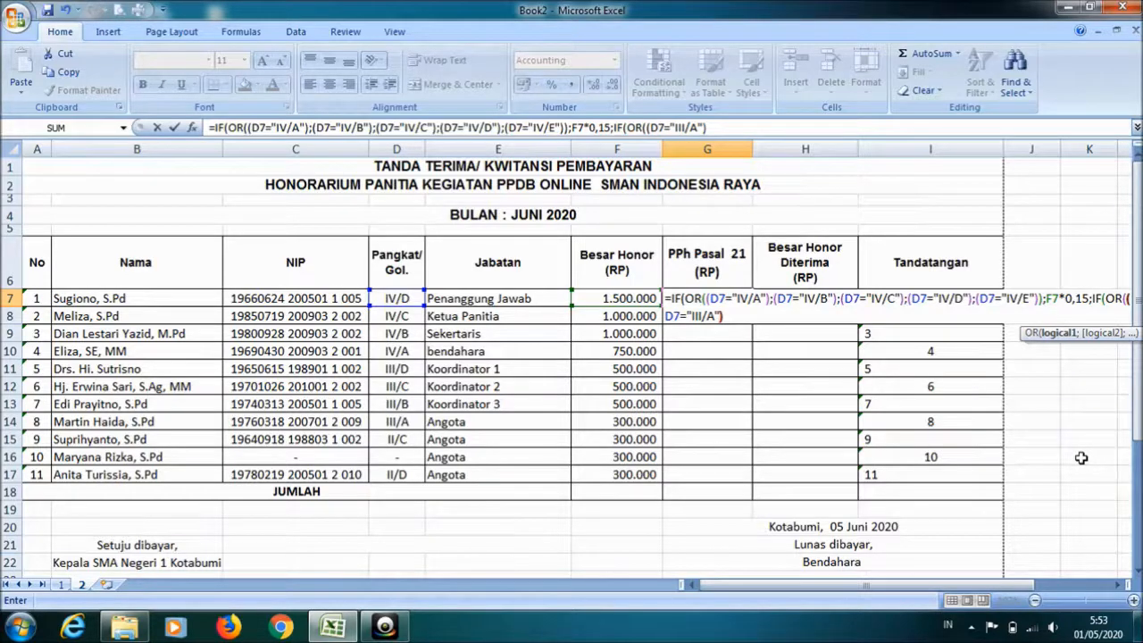
Step: Add (D7="III/B") as the second condition of the nested OR
text(;(III)
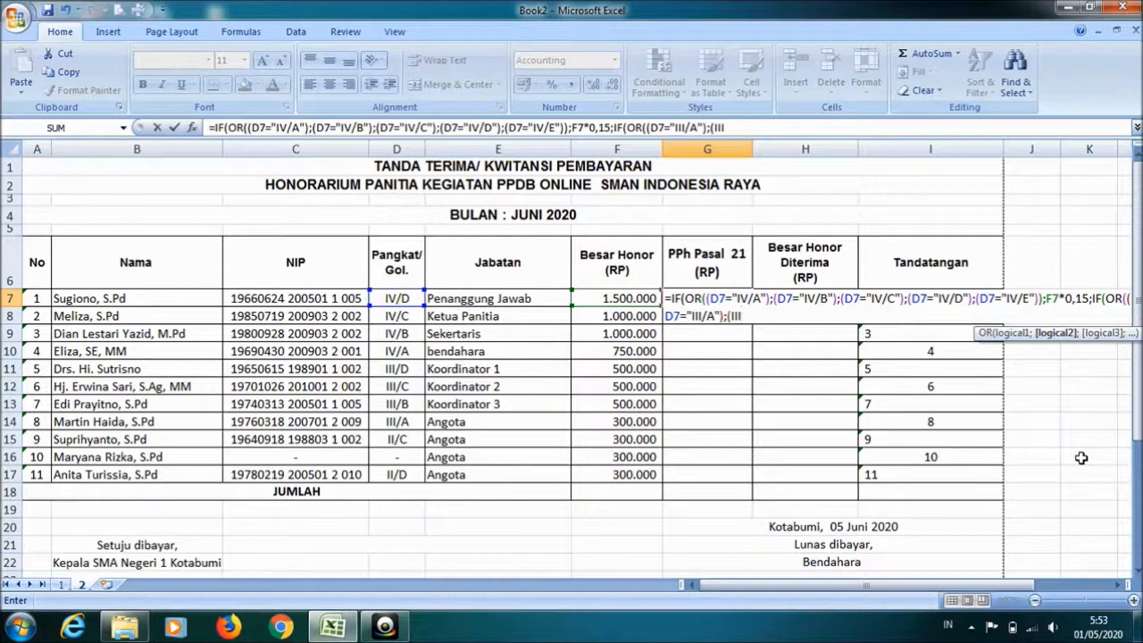
text(/B)
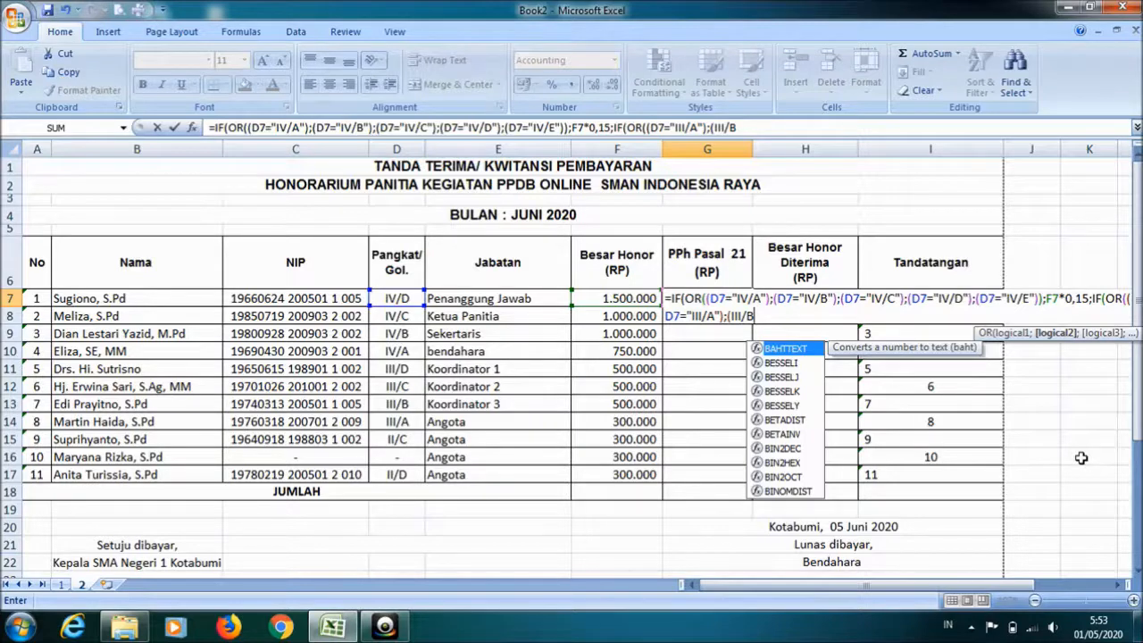
key(BackSpace)
key(BackSpace)
key(BackSpace)
key(BackSpace)
key(BackSpace)
text(D)
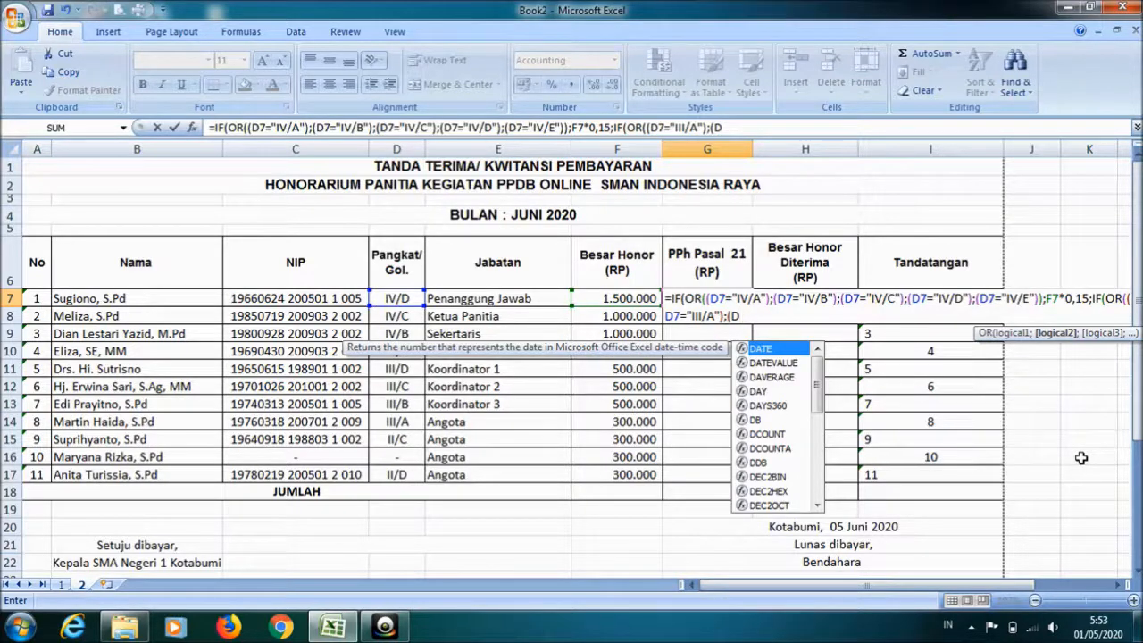
text(7=)
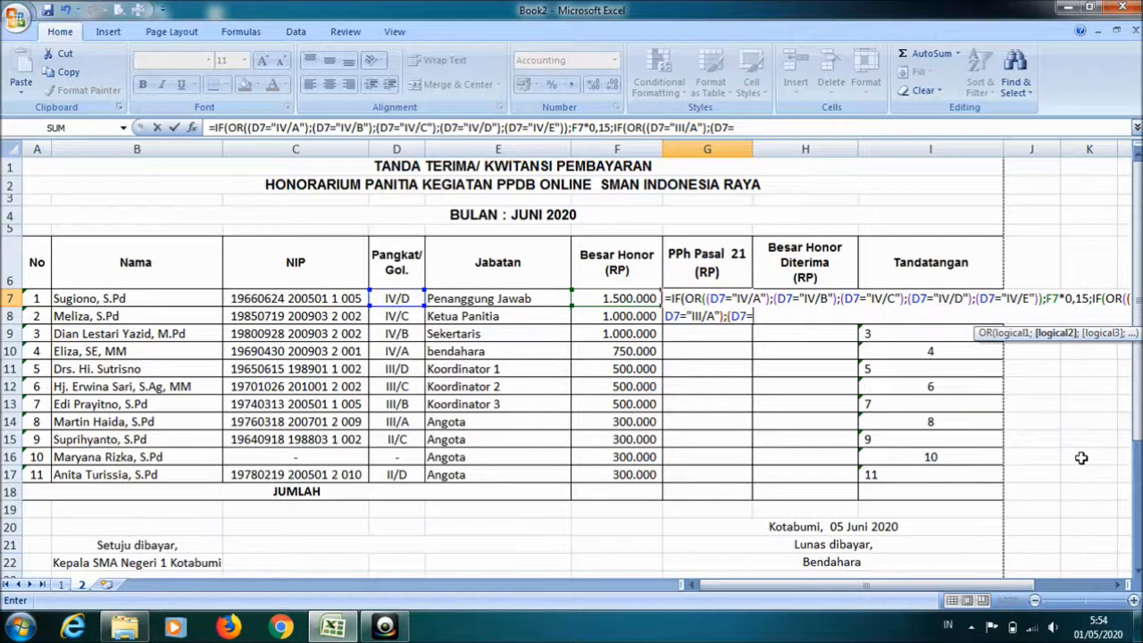
text("III/B"))
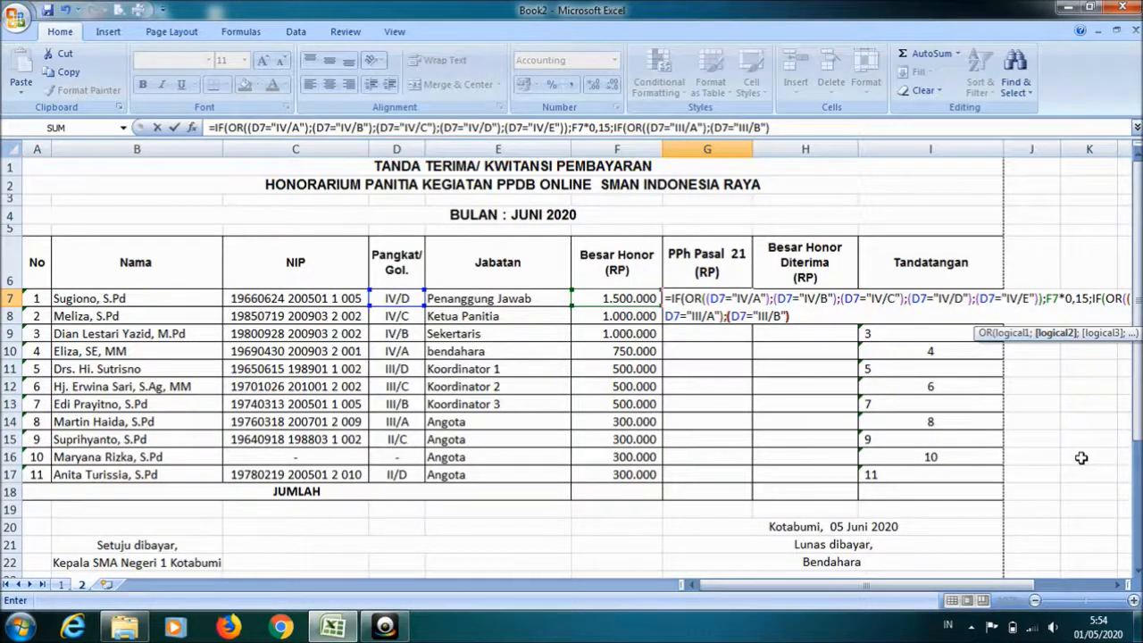
Step: Add the conditions (D7="III/C") and (D7="III/D") to the nested OR and close that function
text(;()
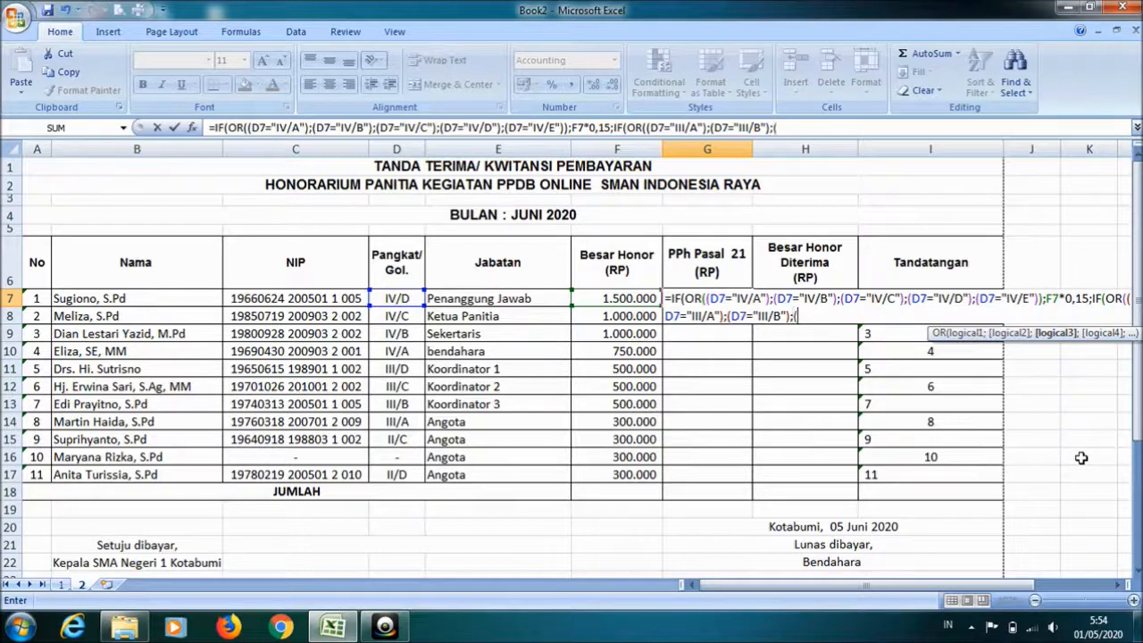
text(D7="III/C)
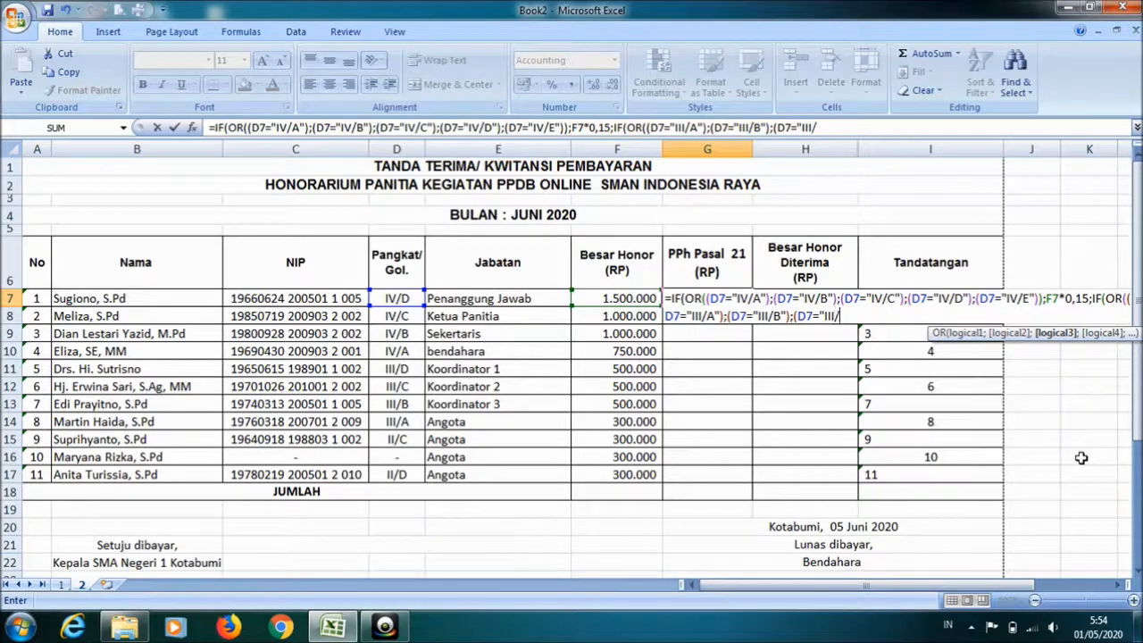
text(");()
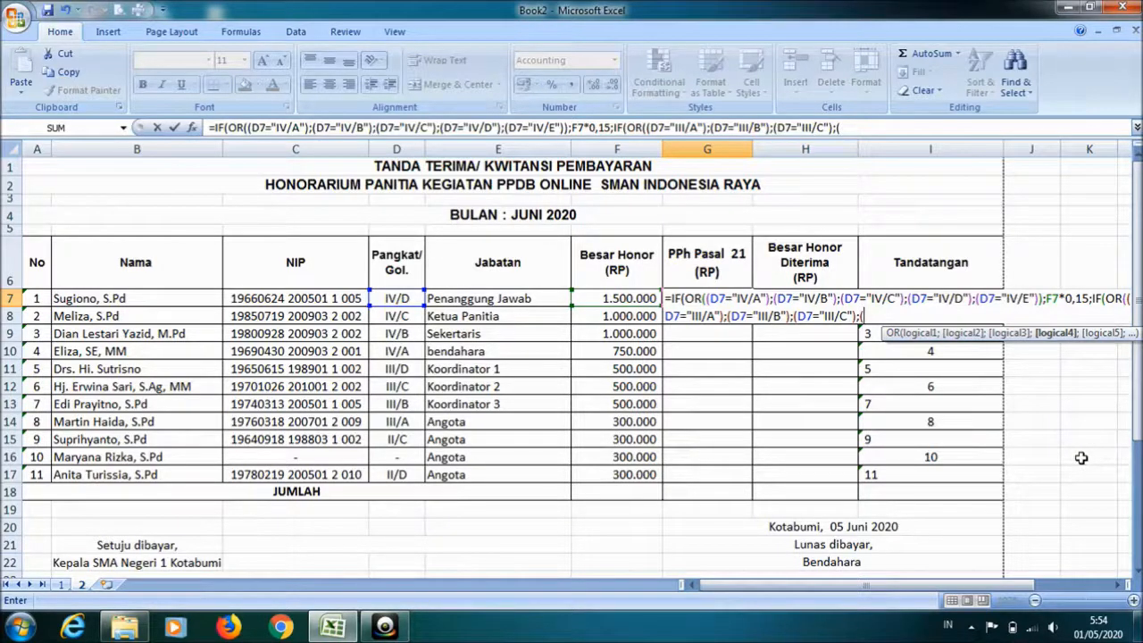
text(D7=")
text(III/)
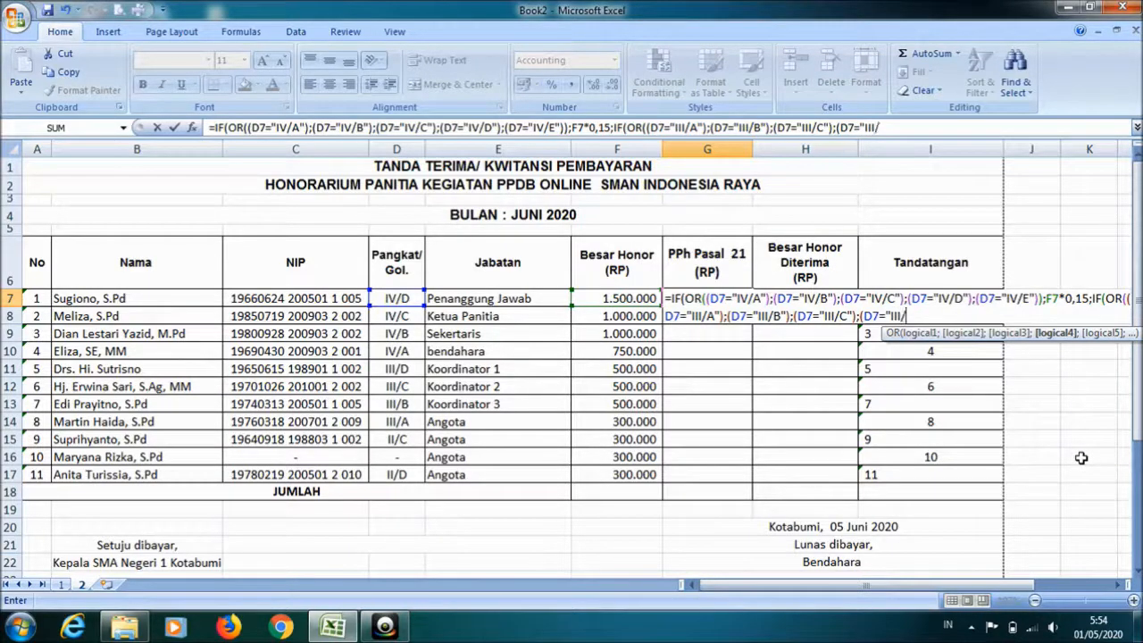
text(D")))
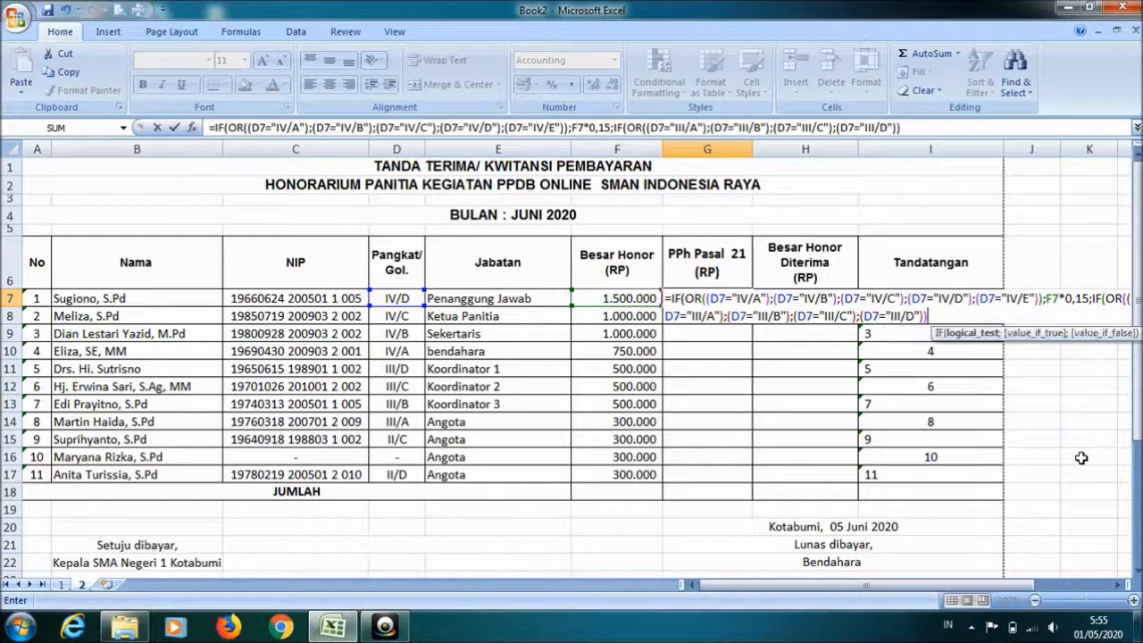
Step: Set the nested IF's value for the rank III conditions to F7*0,05, followed by the argument separator
text(;)
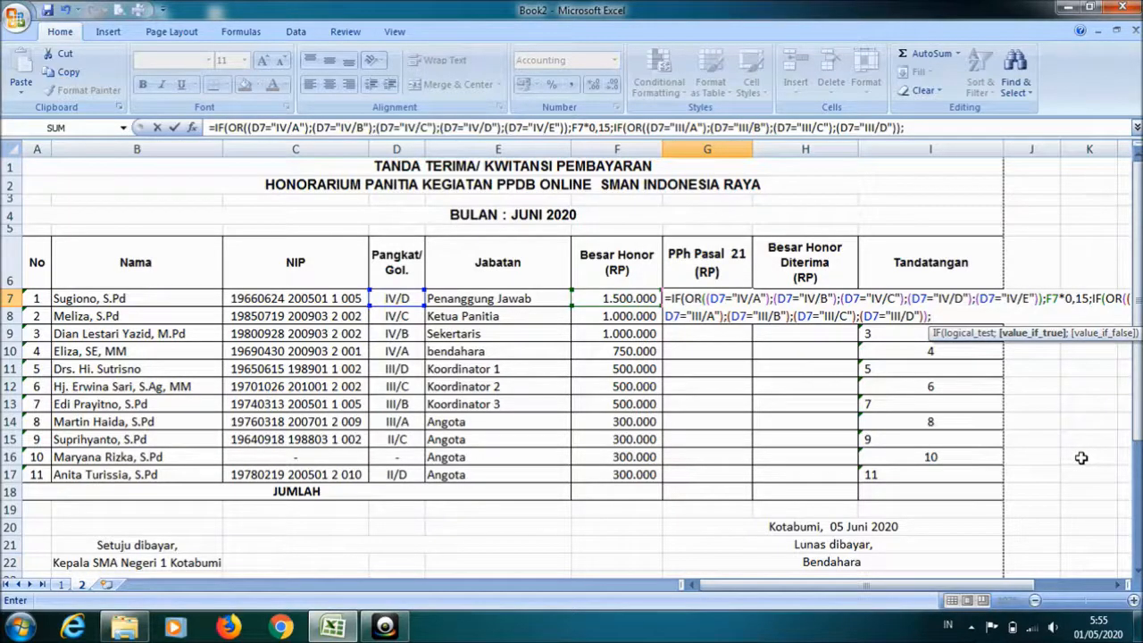
text(F)
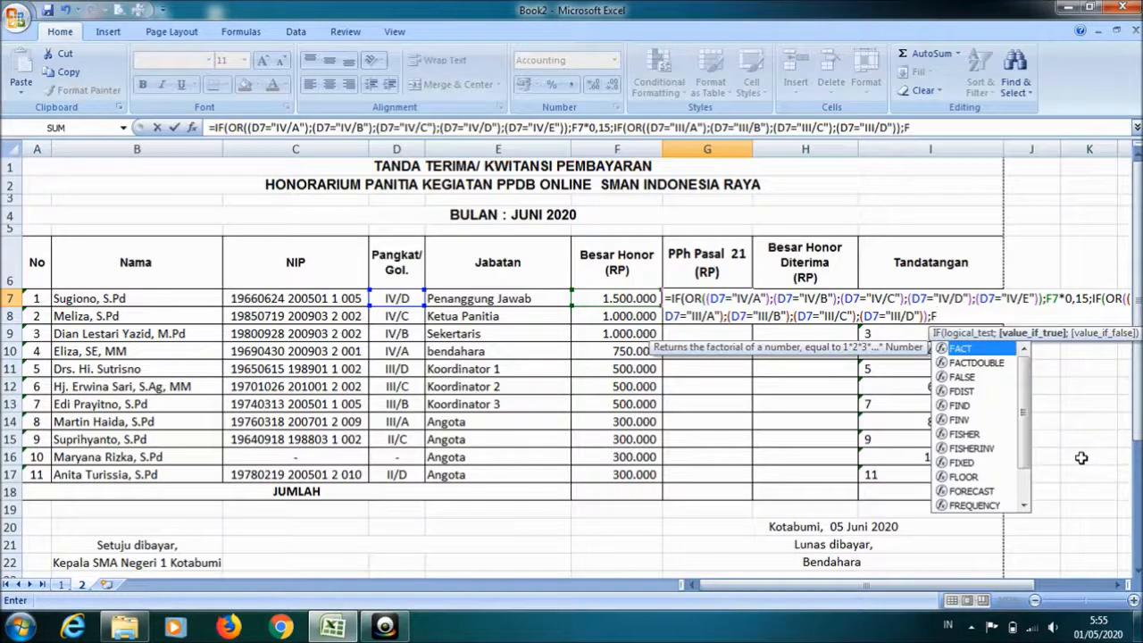
text(7*)
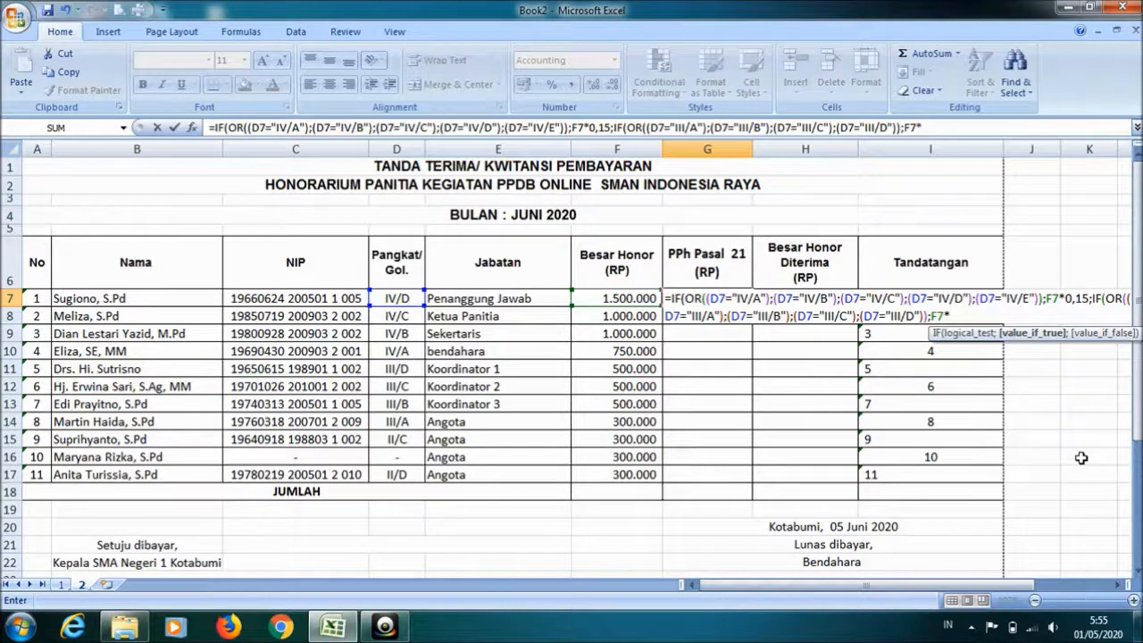
text(0,05)
text(;)
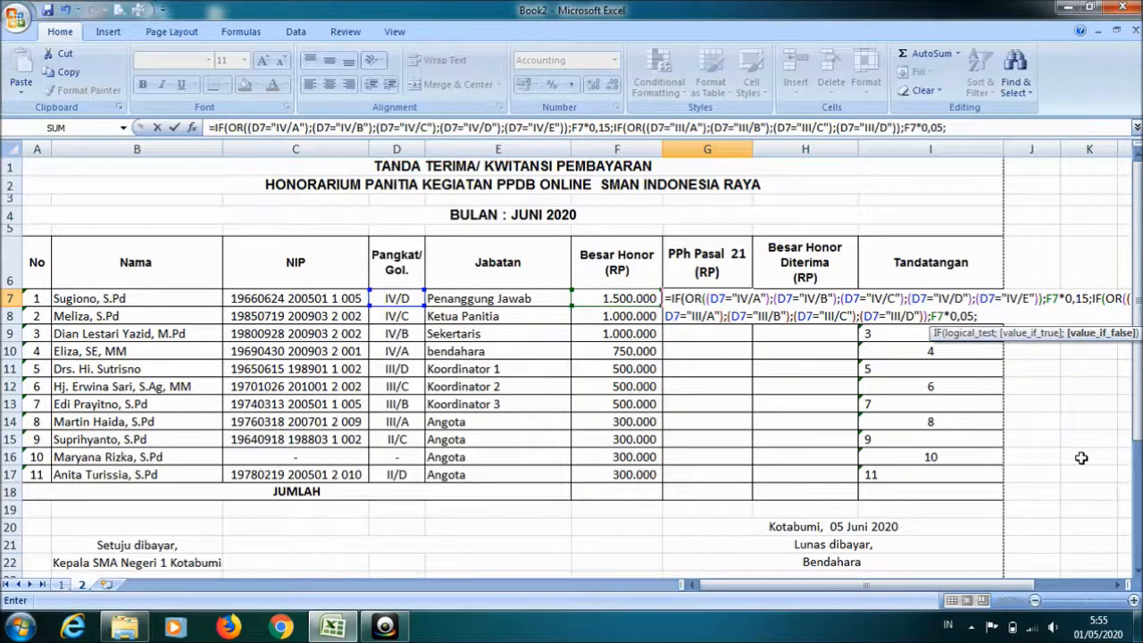
Step: Set the nested IF's false value to 0, close both IF functions and commit the formula in G7
text(0)
text()))
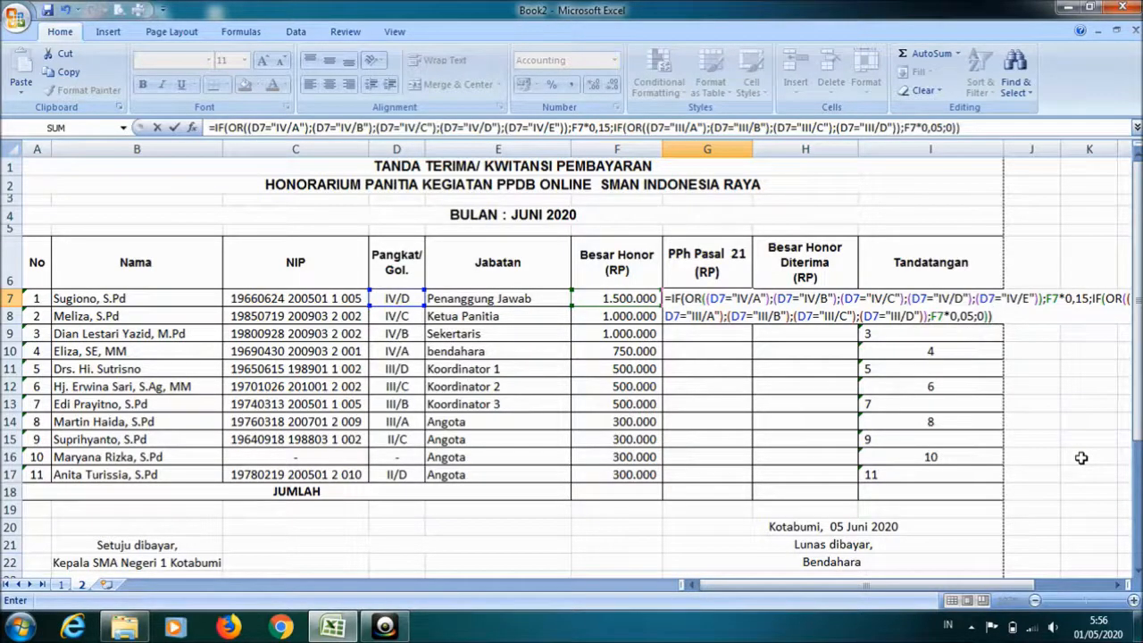
key(Return)
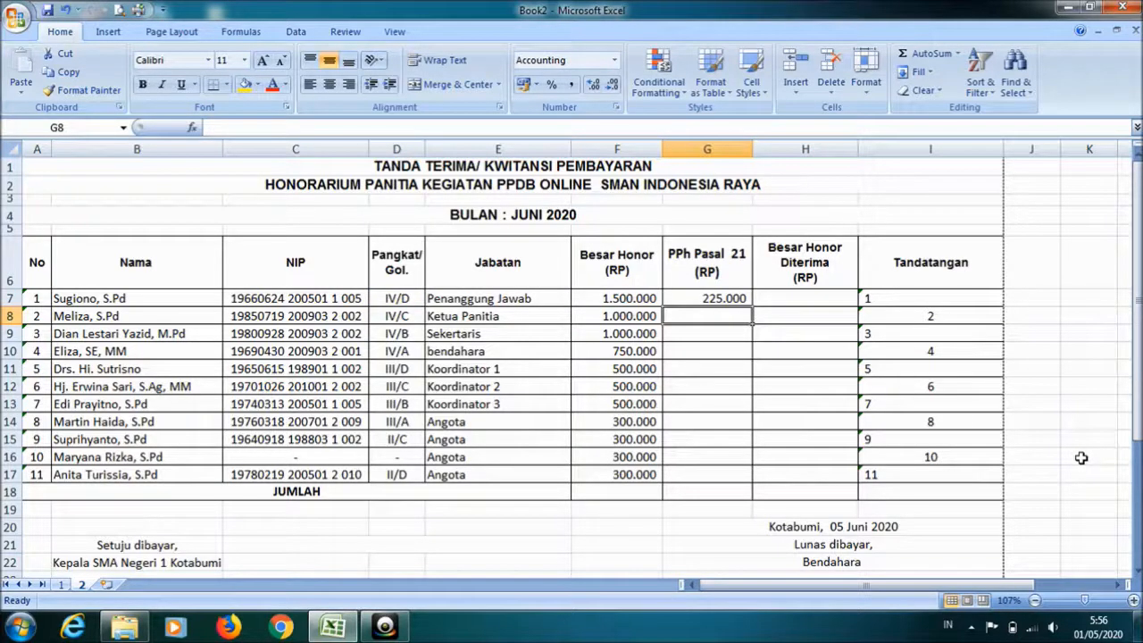
Step: Enter the formula =F7-G7 in H7 to calculate the first member's net honorarium in the Besar Honor Diterima column
click(725, 300)
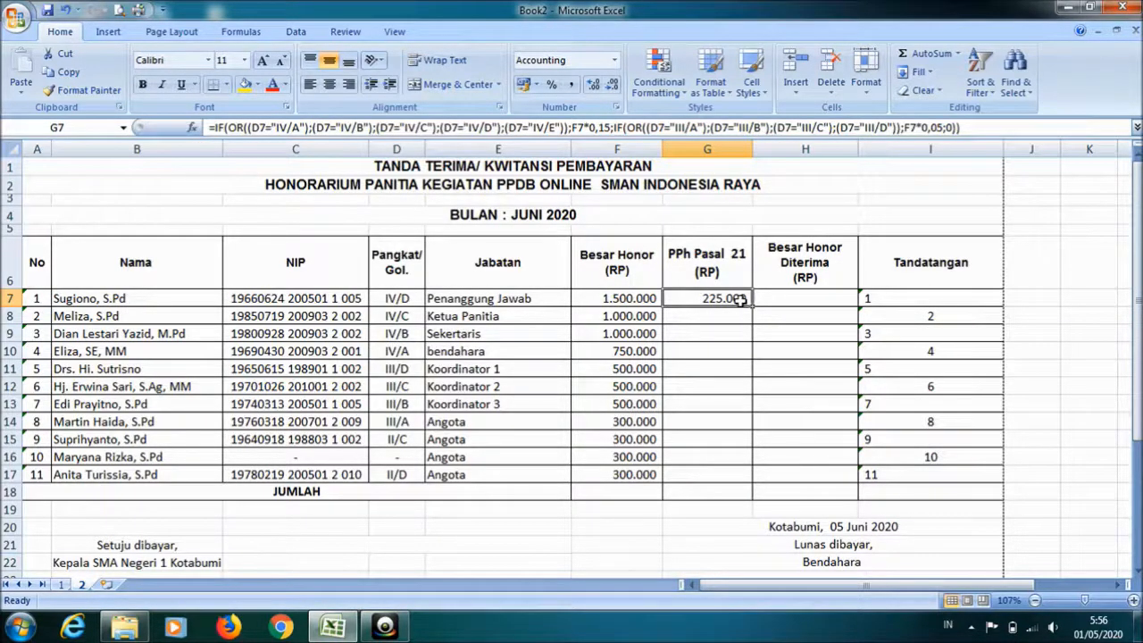
click(810, 297)
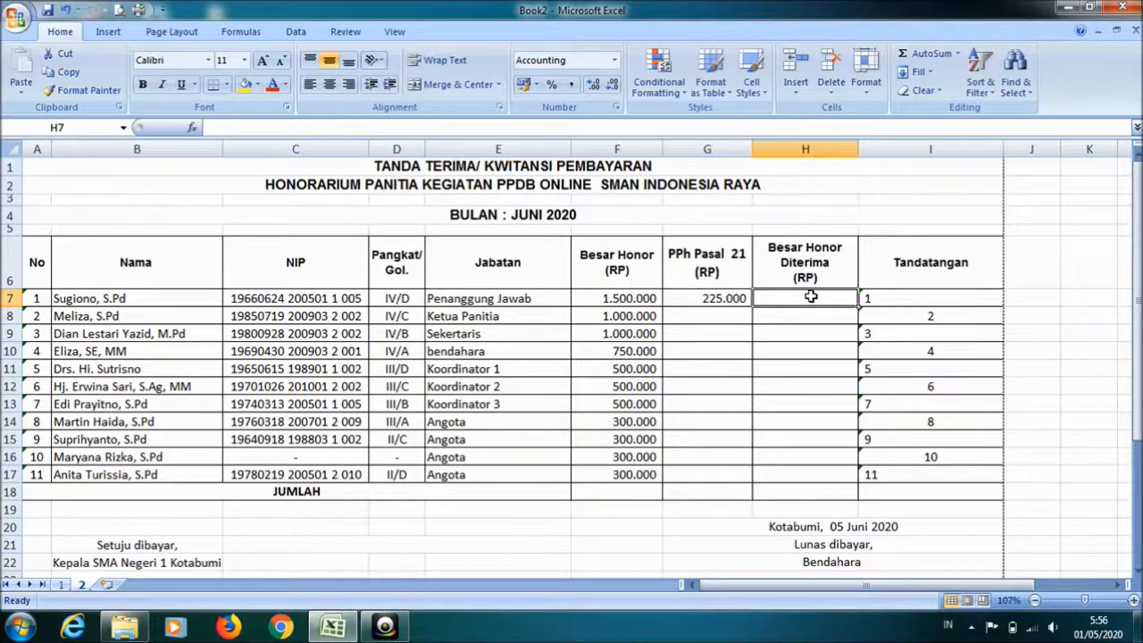
text(=)
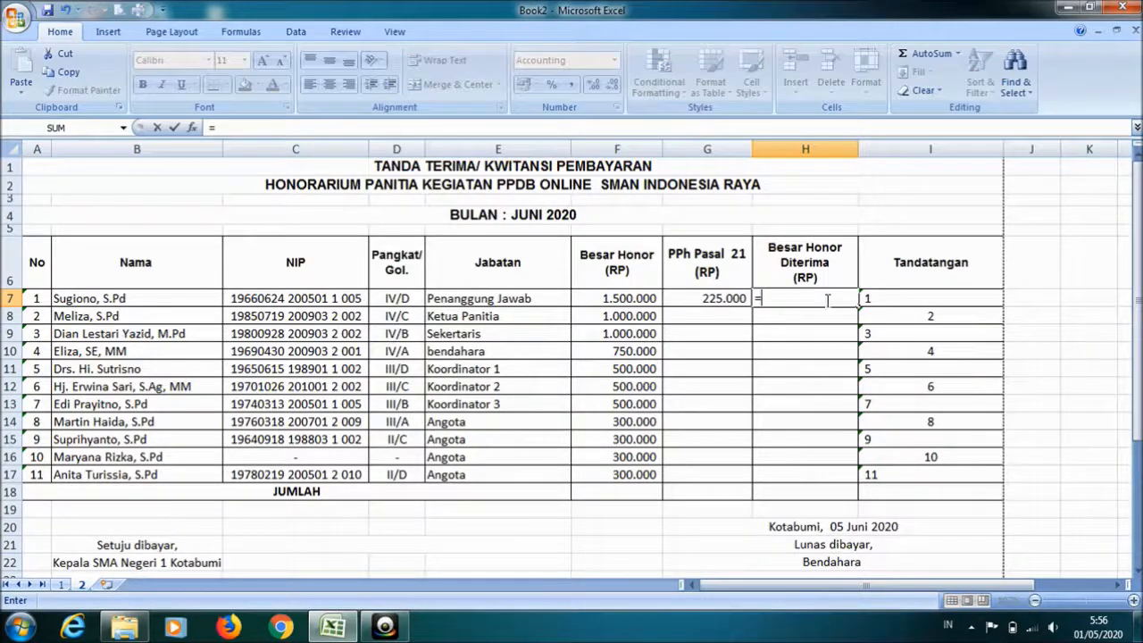
click(623, 299)
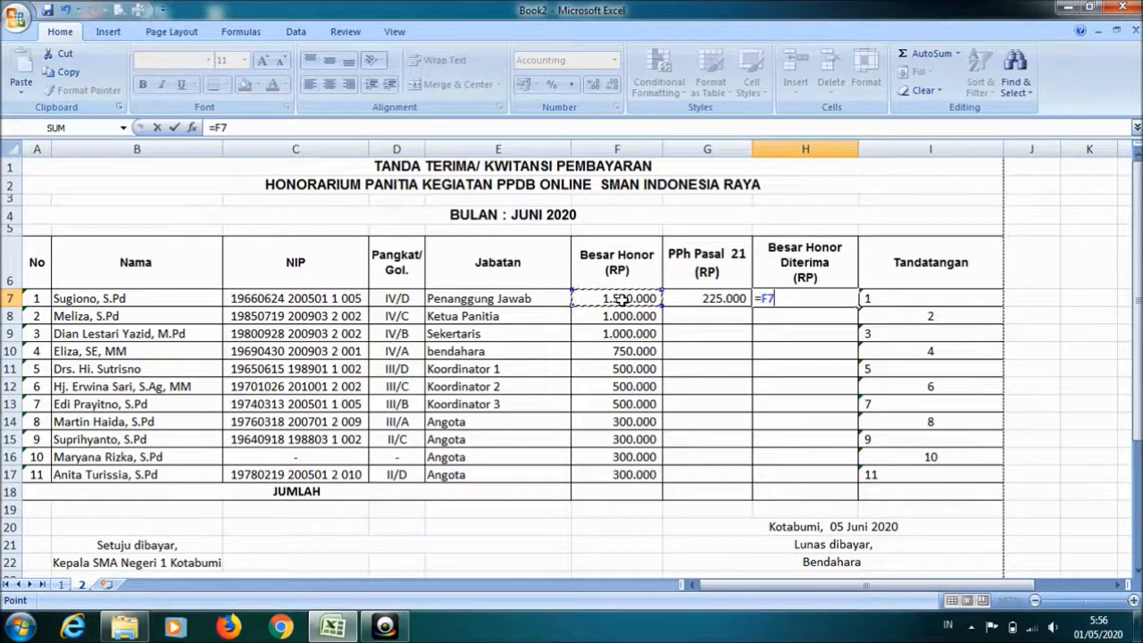
text(-)
click(704, 298)
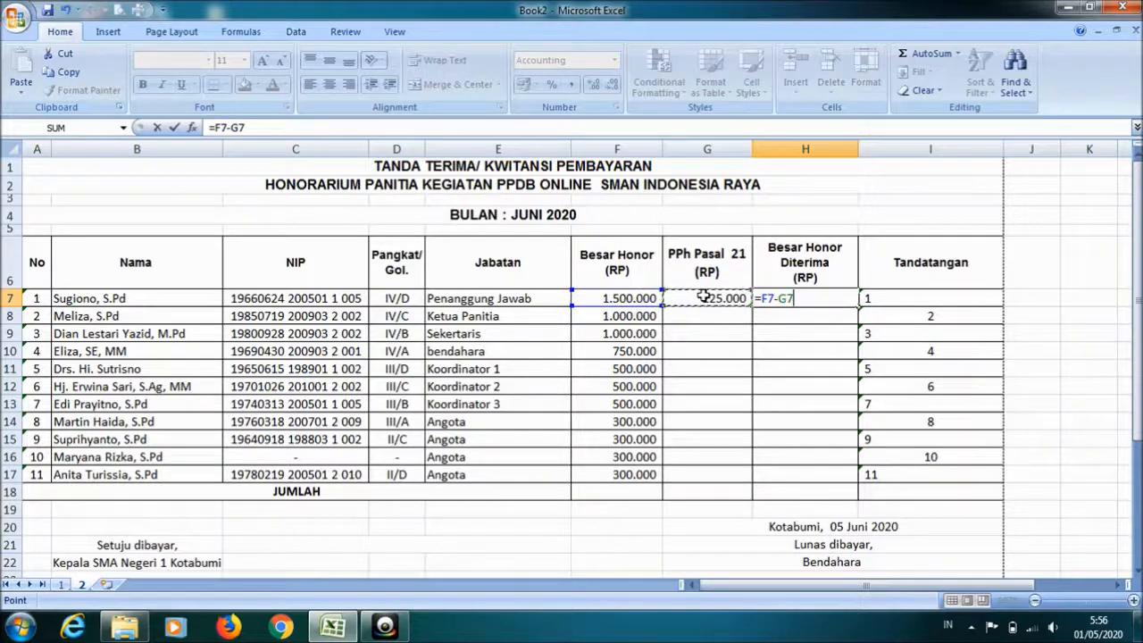
key(Return)
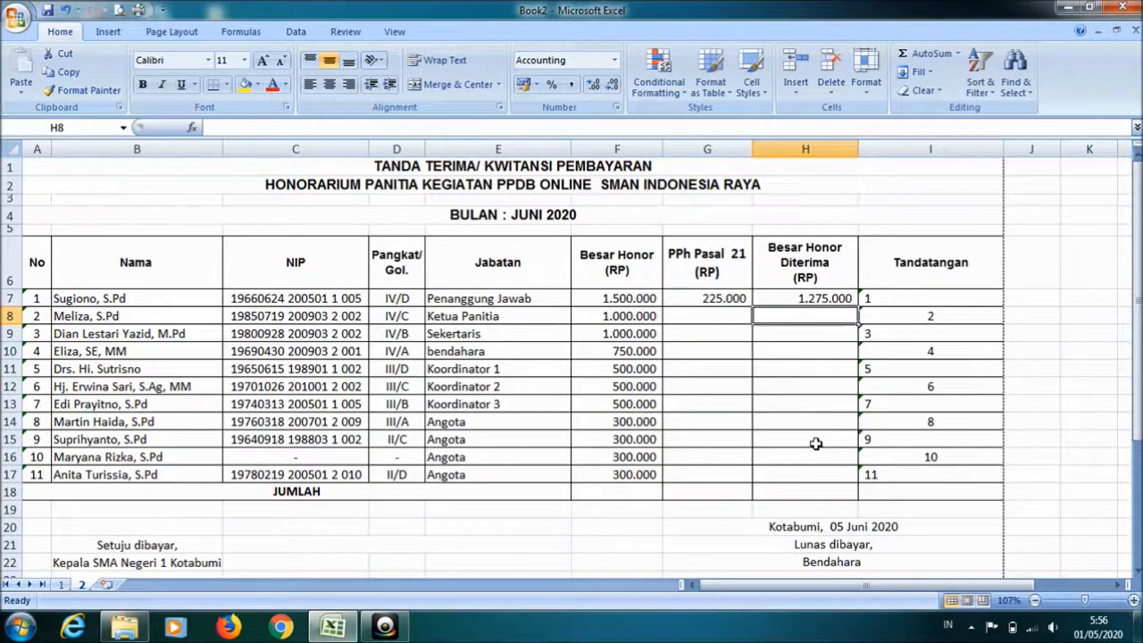
Step: Fill the formulas in G7:H7 down through row 17 for all the committee members
click(684, 299)
drag(710, 299, 791, 298)
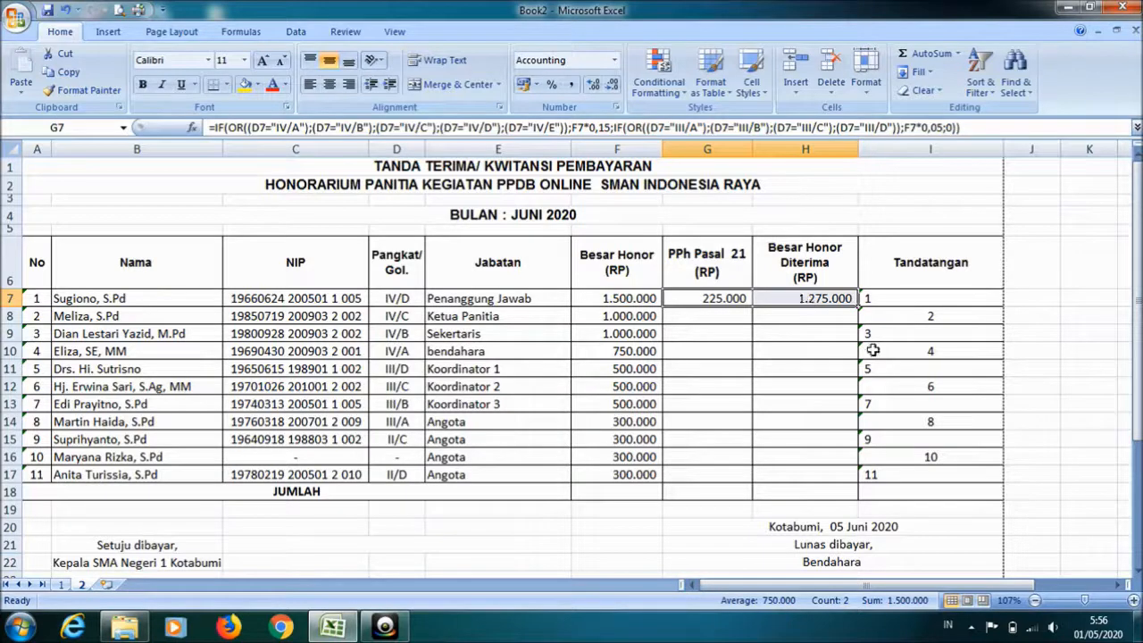
drag(859, 306, 856, 476)
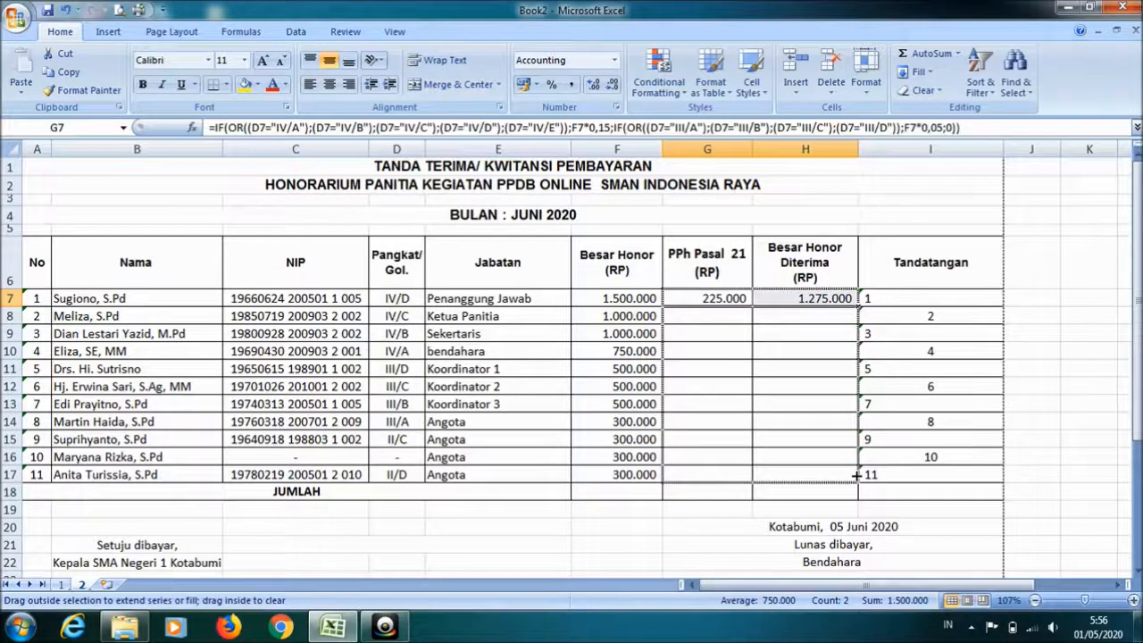
drag(855, 476, 856, 476)
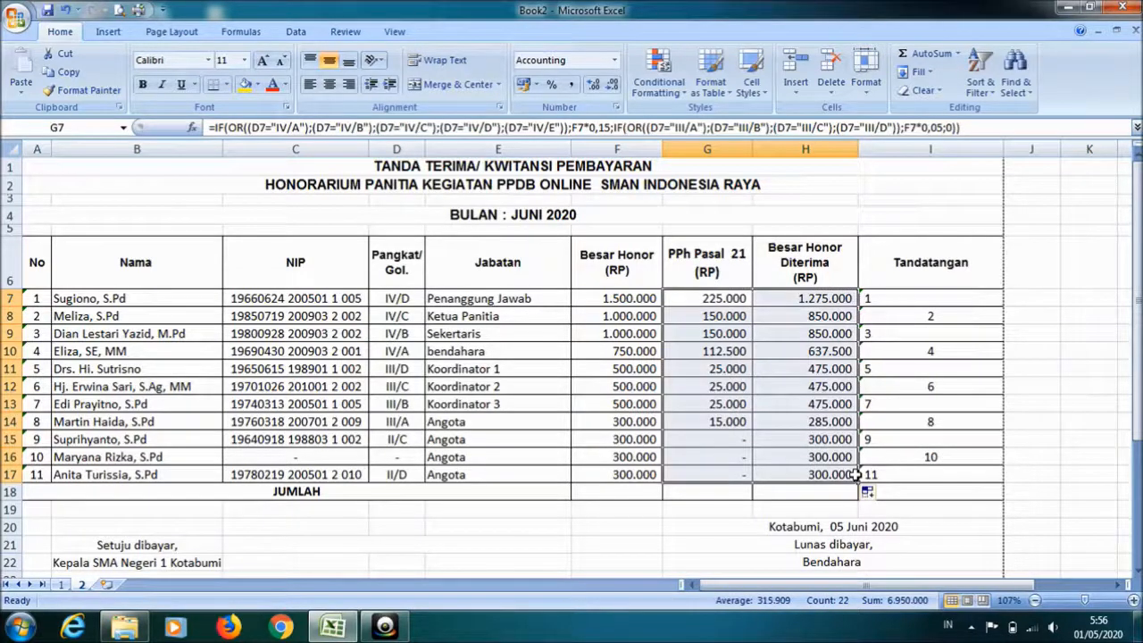
Step: Total the Besar Honor column in F18 with =SUM(F7:F17) and fill the formula across to H18
click(696, 554)
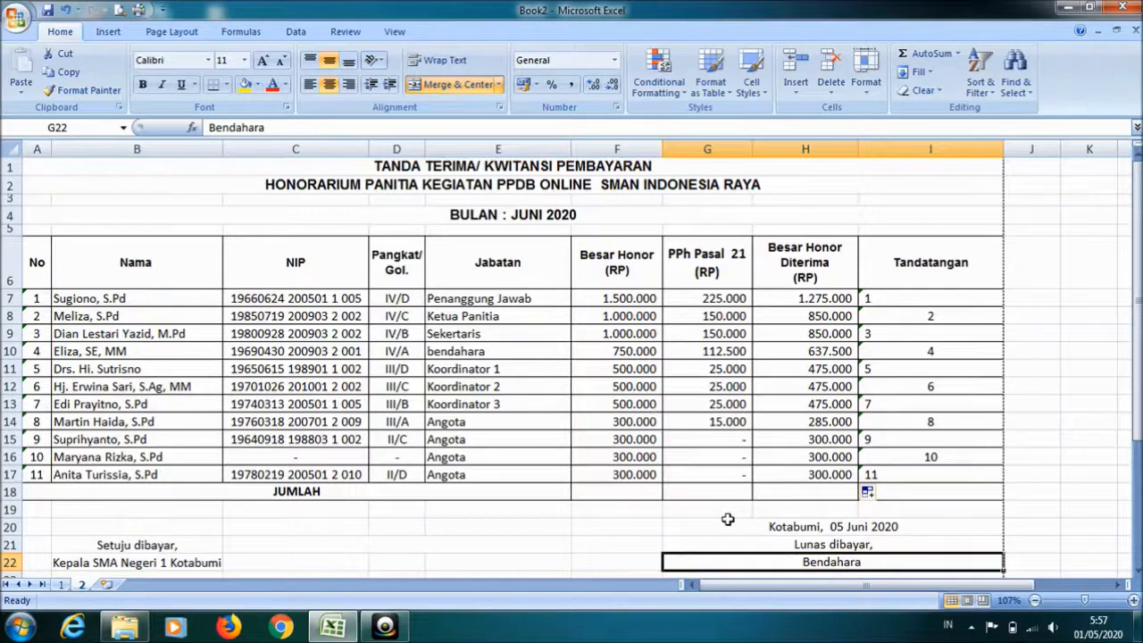
click(610, 495)
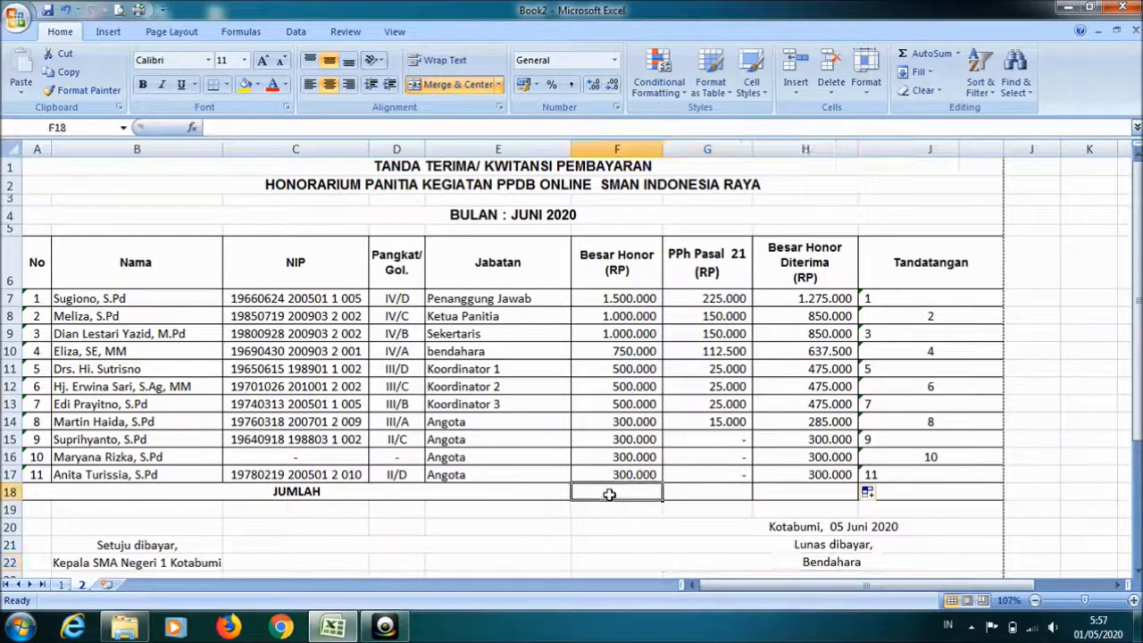
text(=)
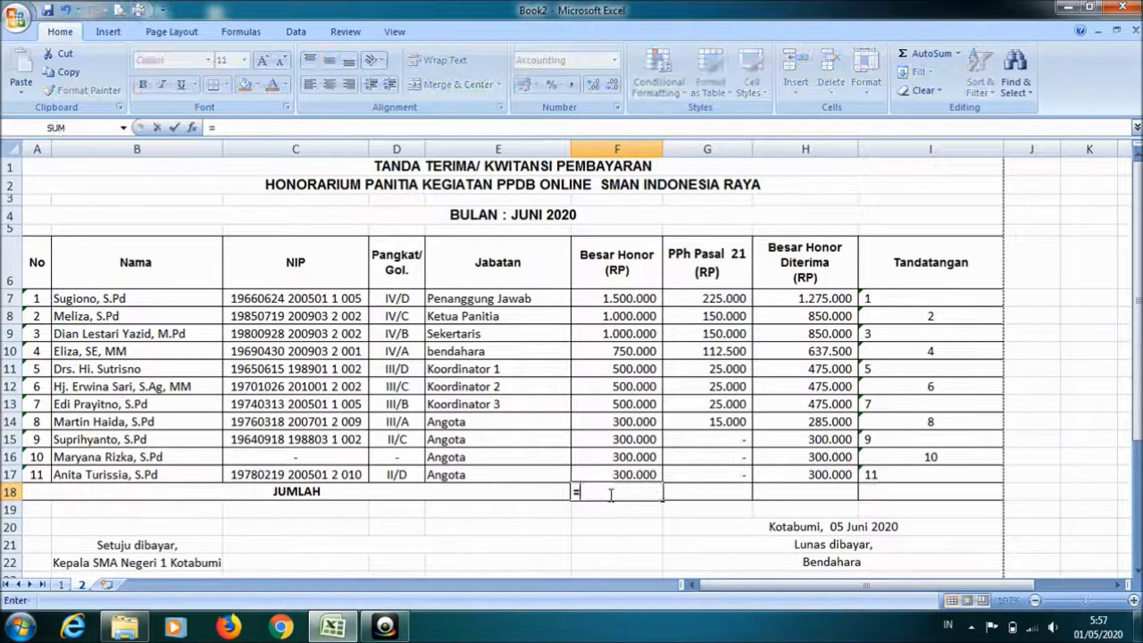
click(123, 130)
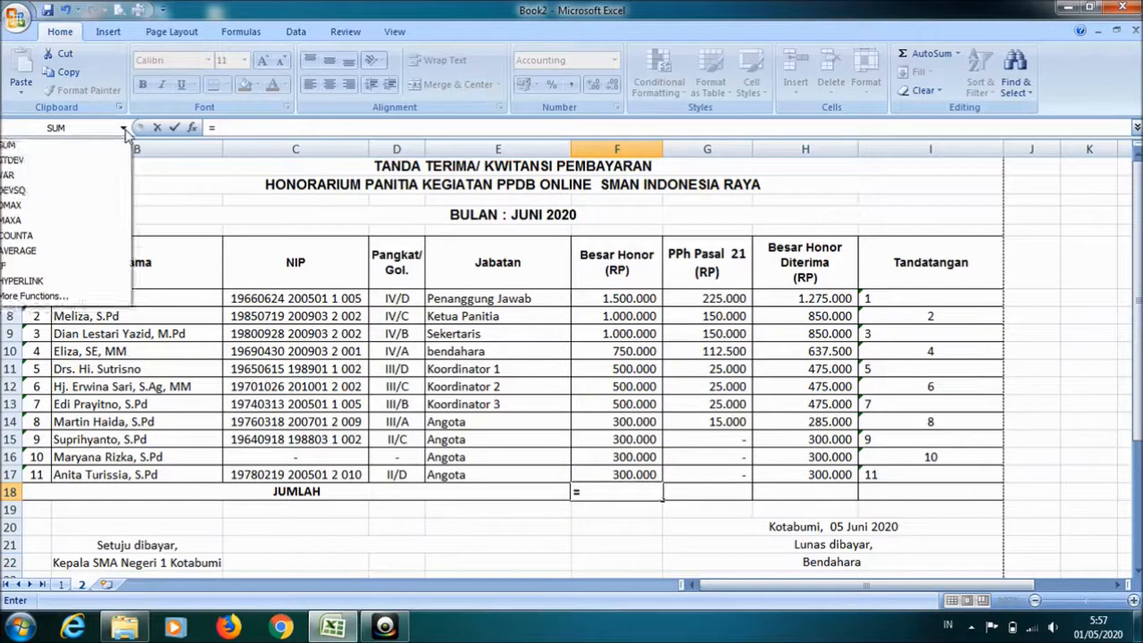
click(79, 146)
drag(614, 72, 364, 67)
drag(623, 299, 616, 474)
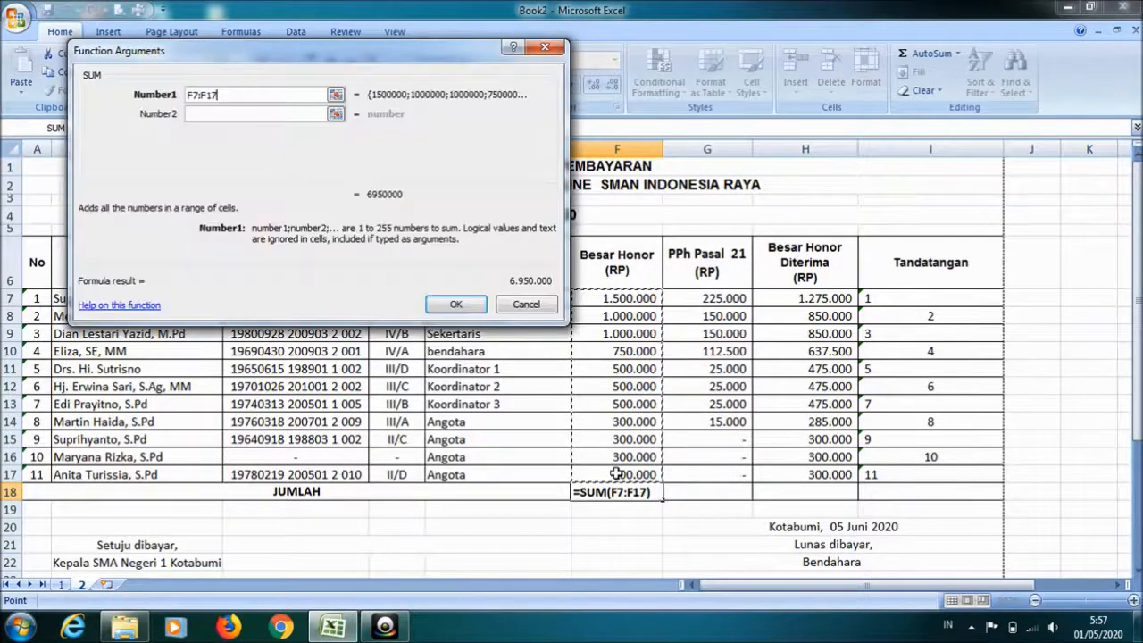
click(451, 304)
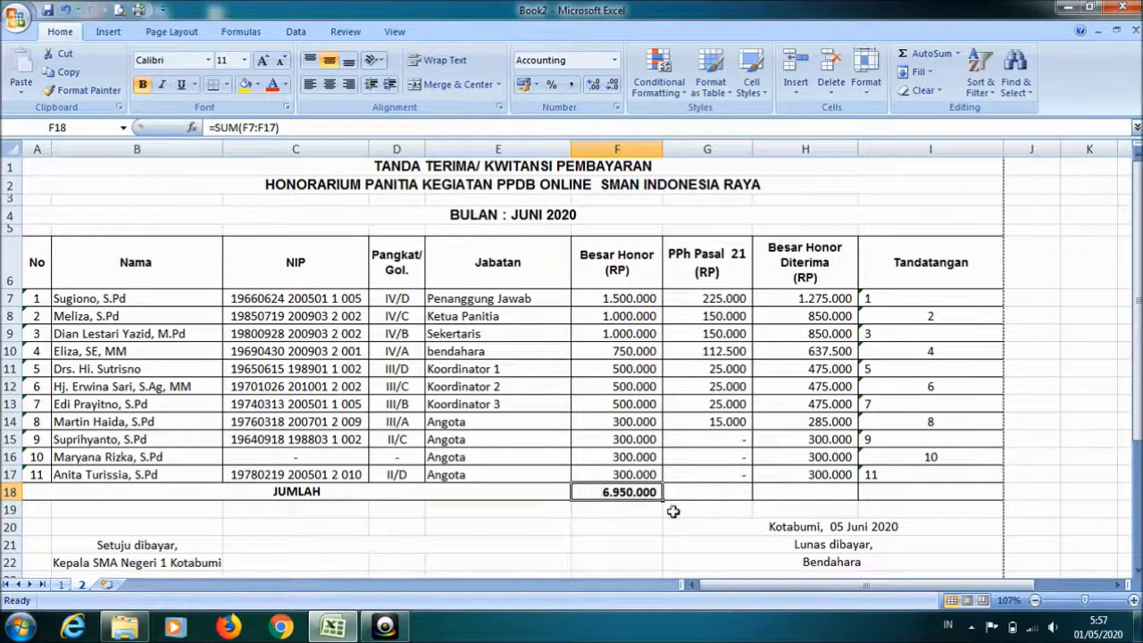
drag(663, 500, 831, 501)
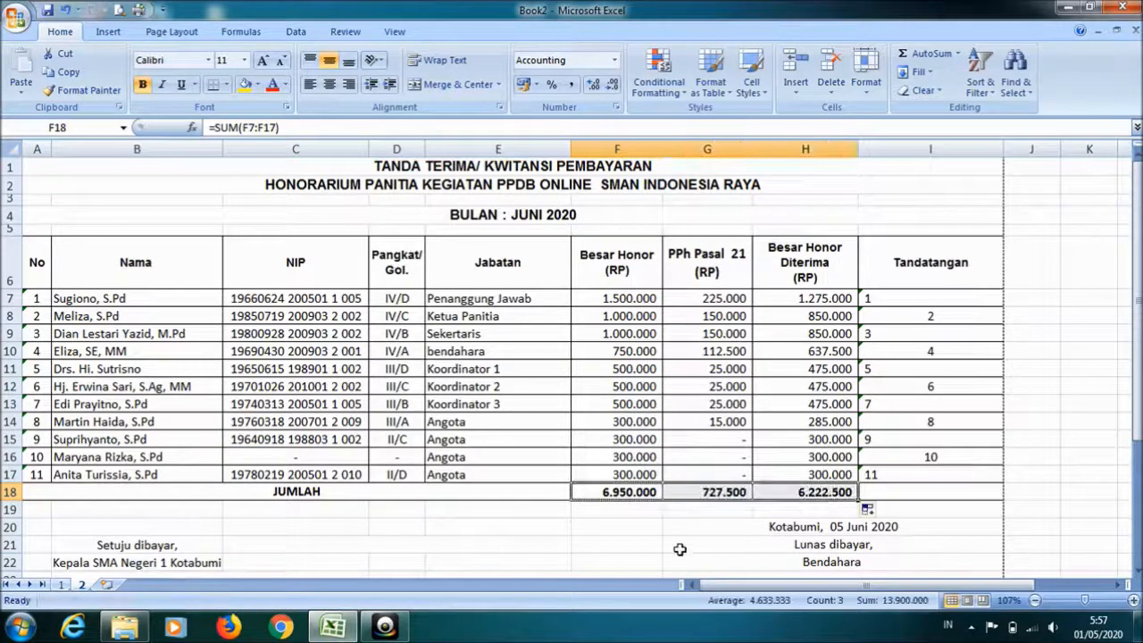
click(680, 549)
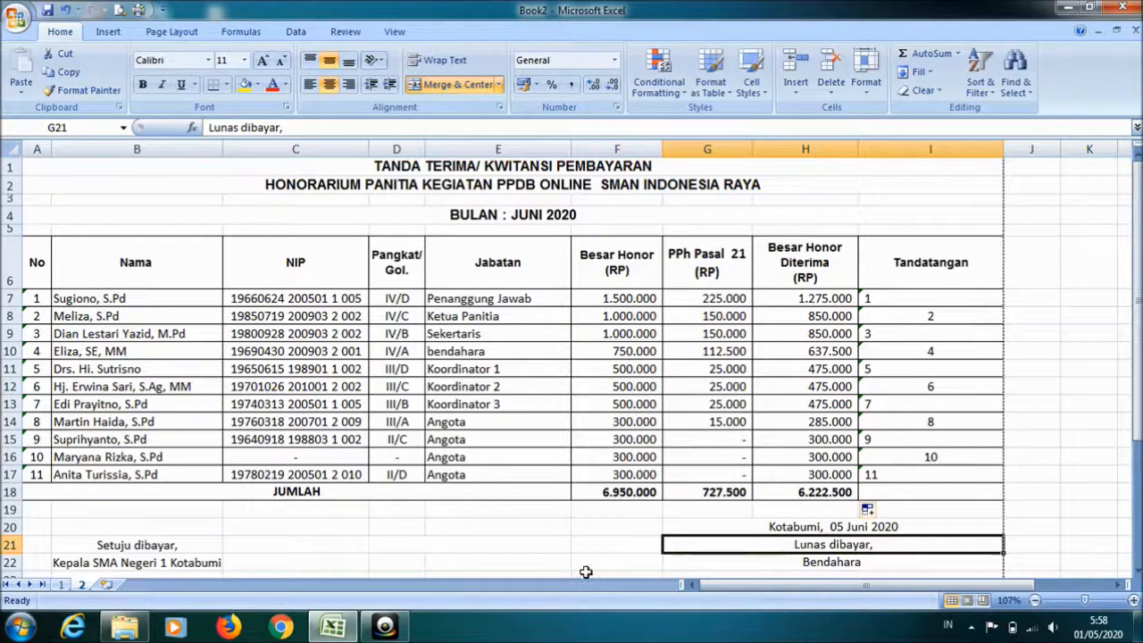
Step: Copy the full text of the nested IF/OR formula in G7, keeping the cell's formula intact
click(683, 298)
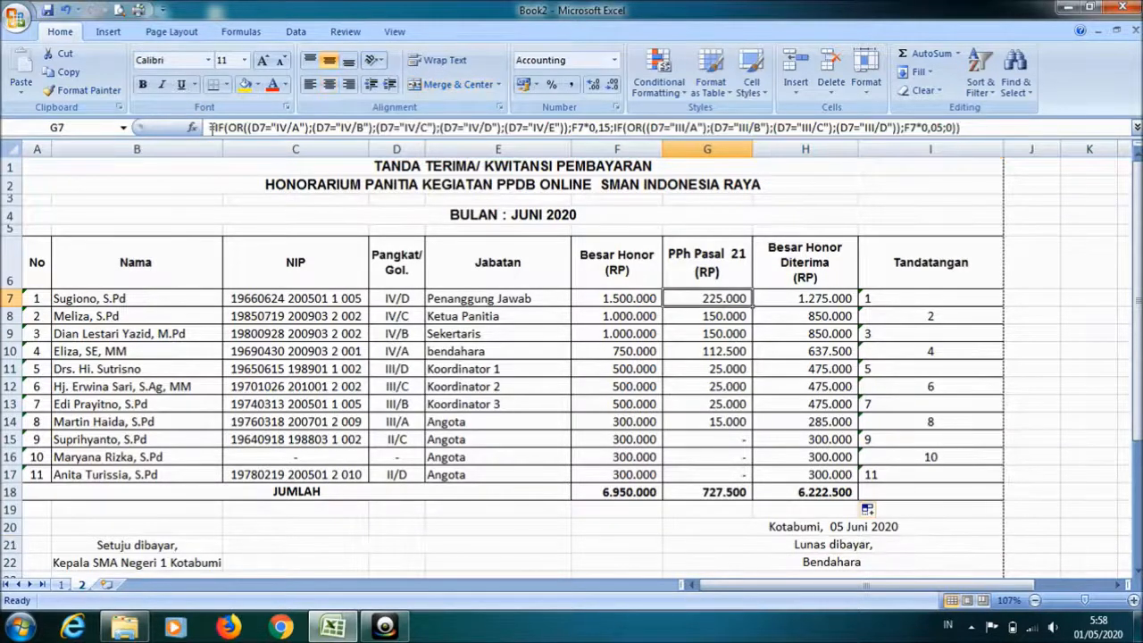
click(211, 127)
text(')
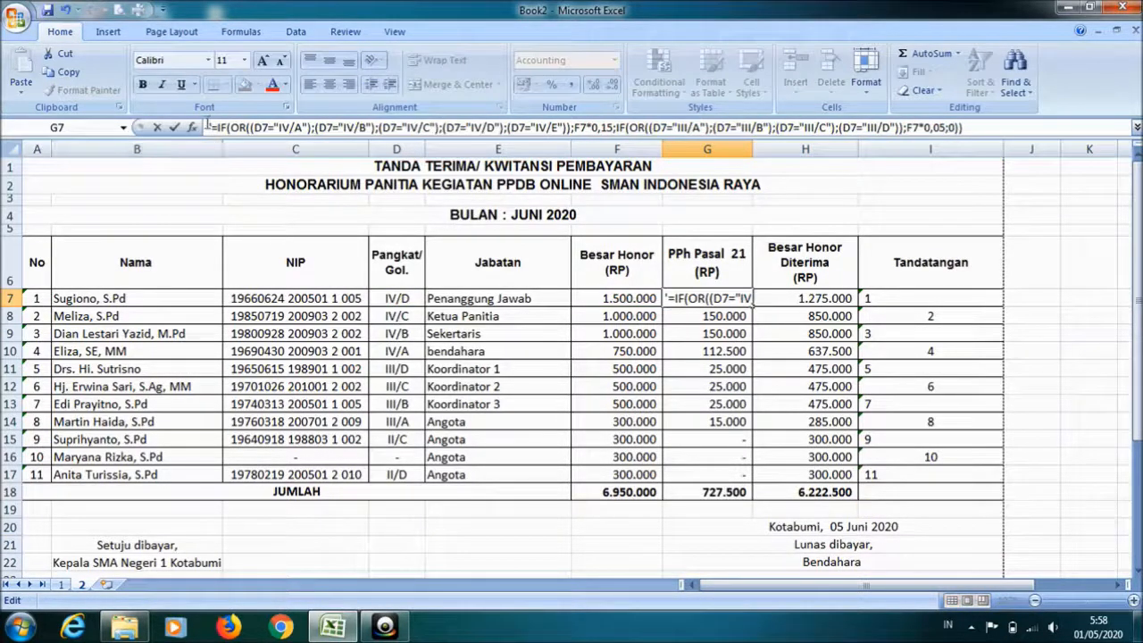
drag(209, 128, 963, 127)
right_click(947, 127)
click(979, 156)
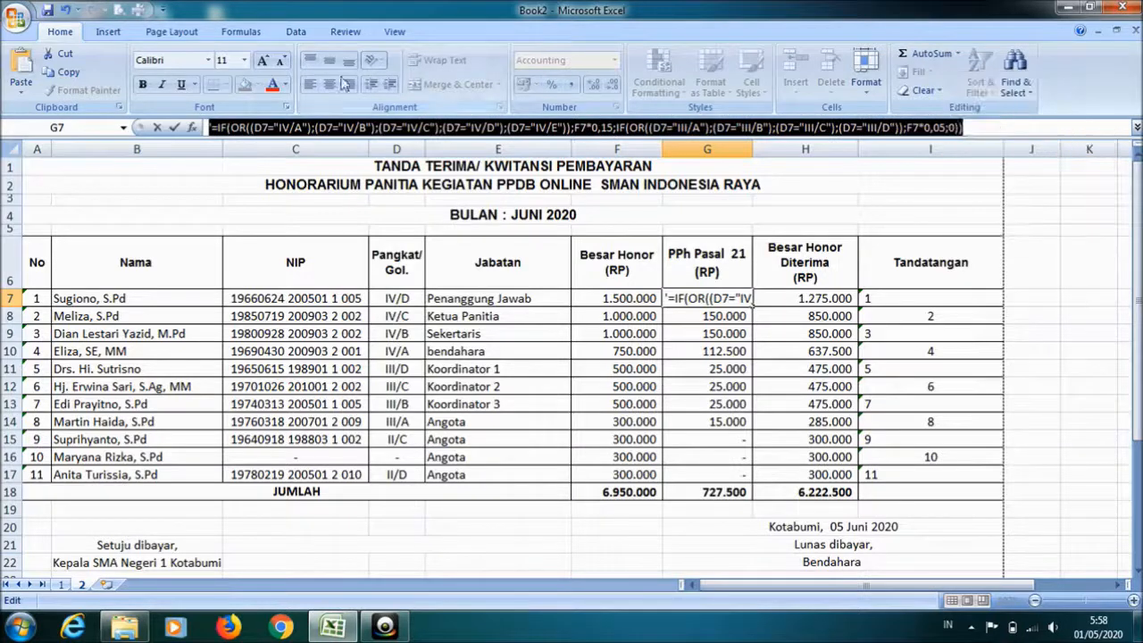
key(Home)
key(Delete)
key(Return)
Step: Insert an orange WordArt object on the sheet and set its font size to 18
click(104, 34)
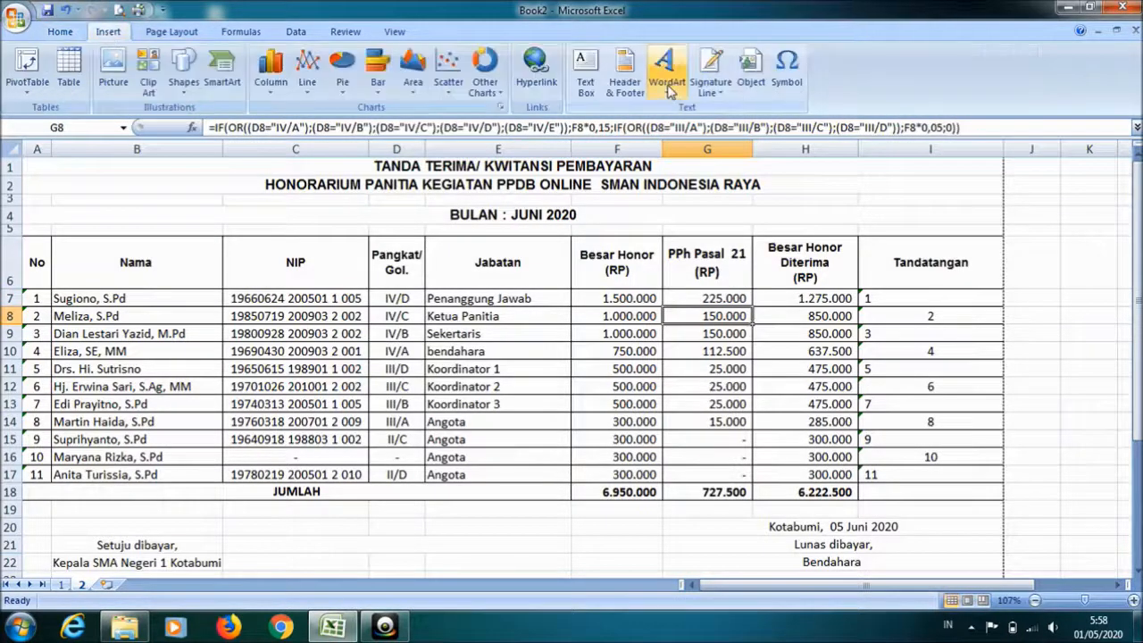
click(658, 63)
click(720, 266)
click(60, 31)
click(243, 60)
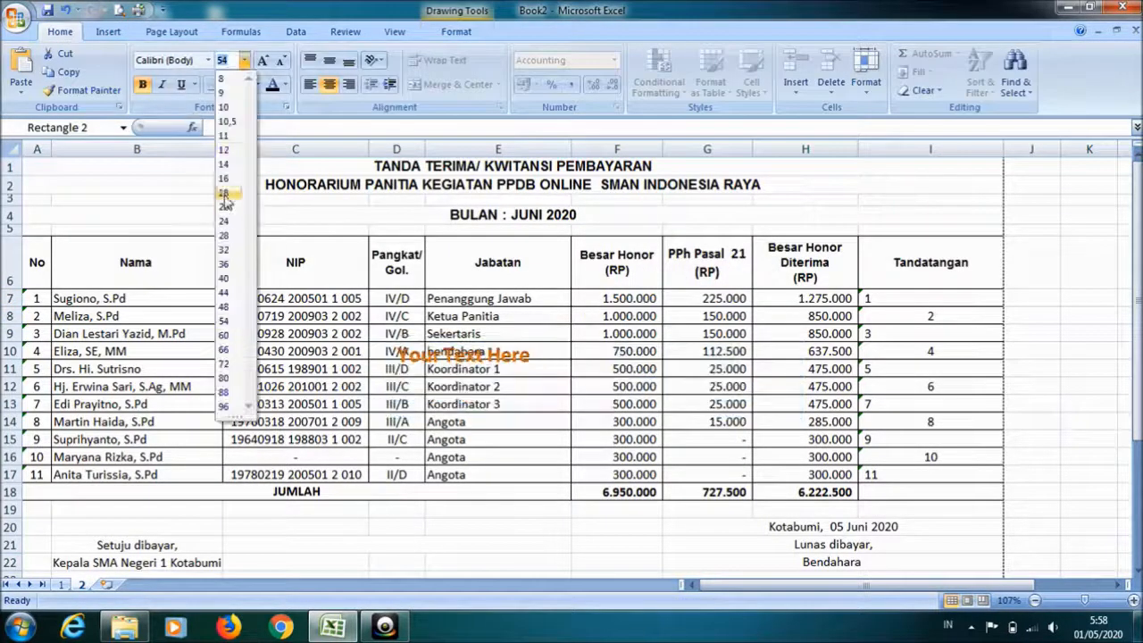
click(223, 193)
Step: Paste the copied formula into the WordArt below the JUMLAH row and widen its box to the table's right edge
right_click(527, 364)
click(536, 408)
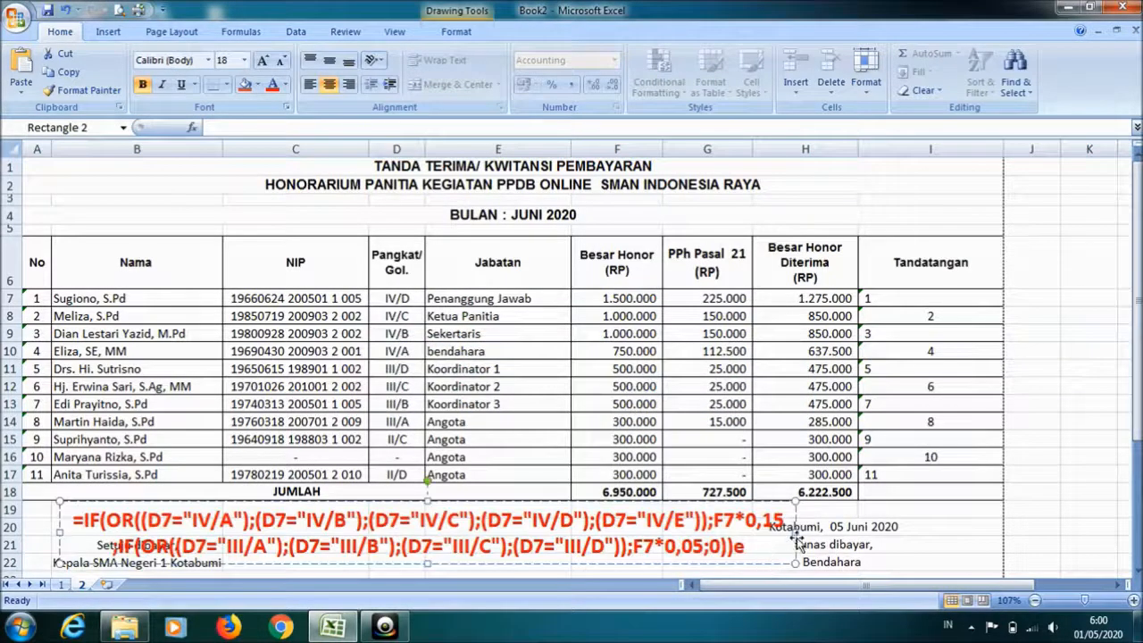
drag(795, 533, 997, 544)
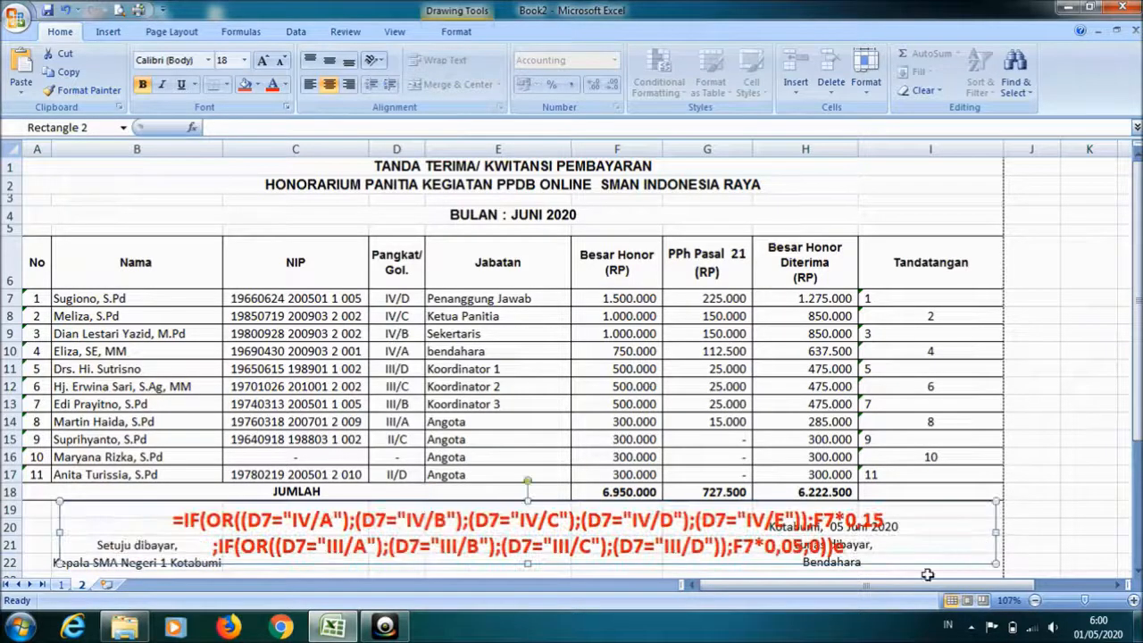